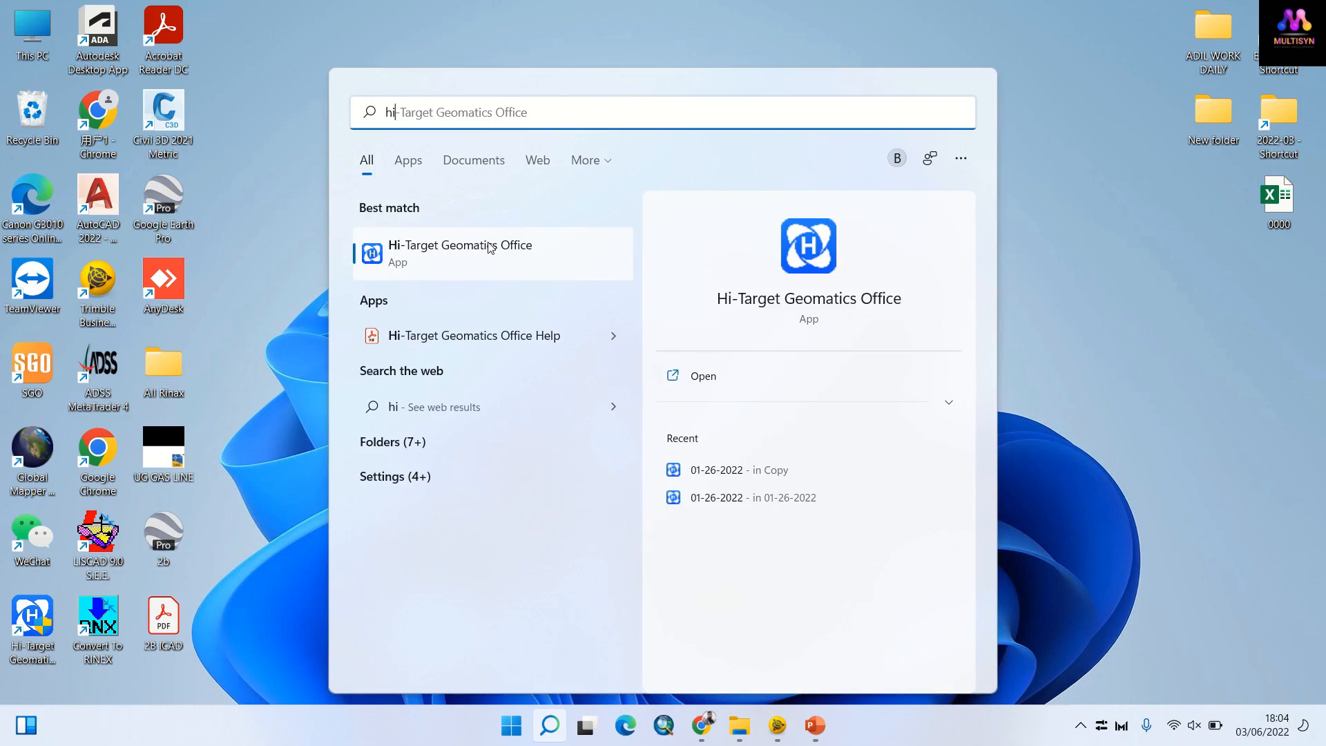
# Step: Launch Hi-Target Geomatics Office and create project 06-03-2022, replacing the existing one and accepting the default project properties
pyautogui.click(490, 247)
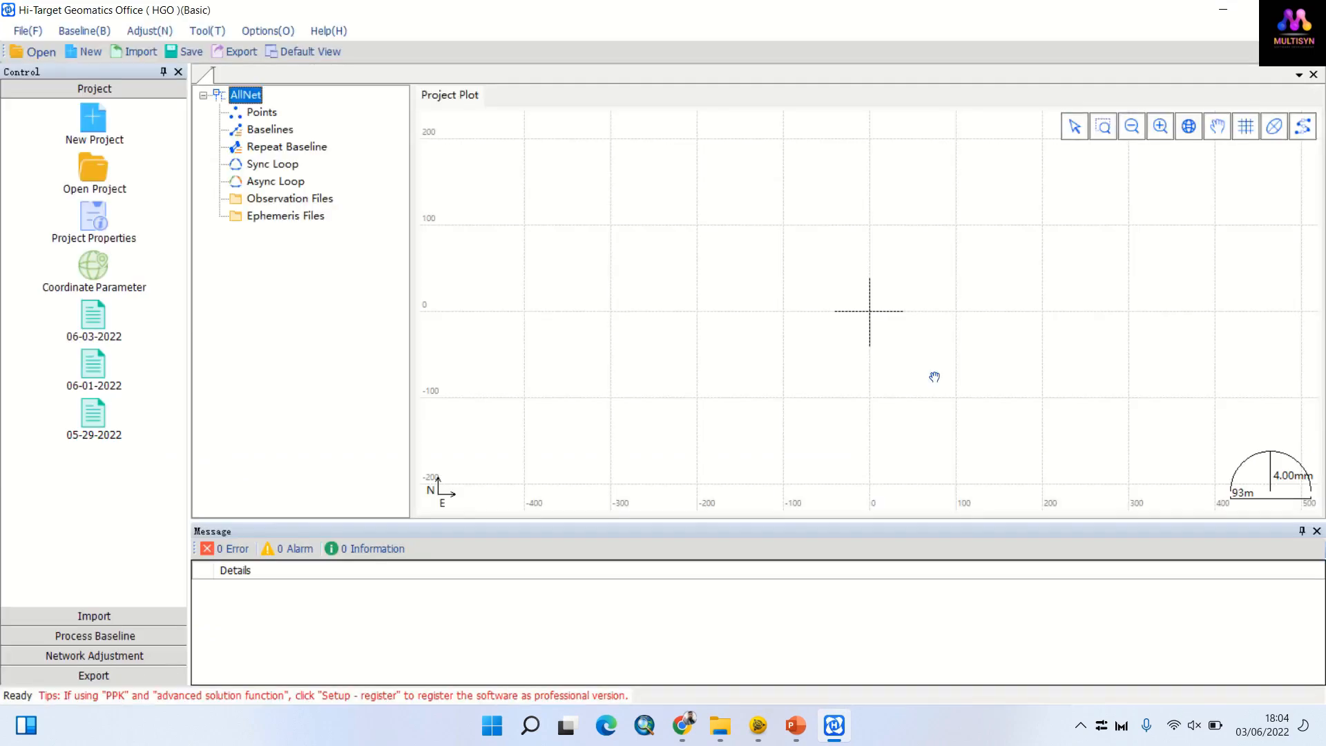
pyautogui.click(97, 124)
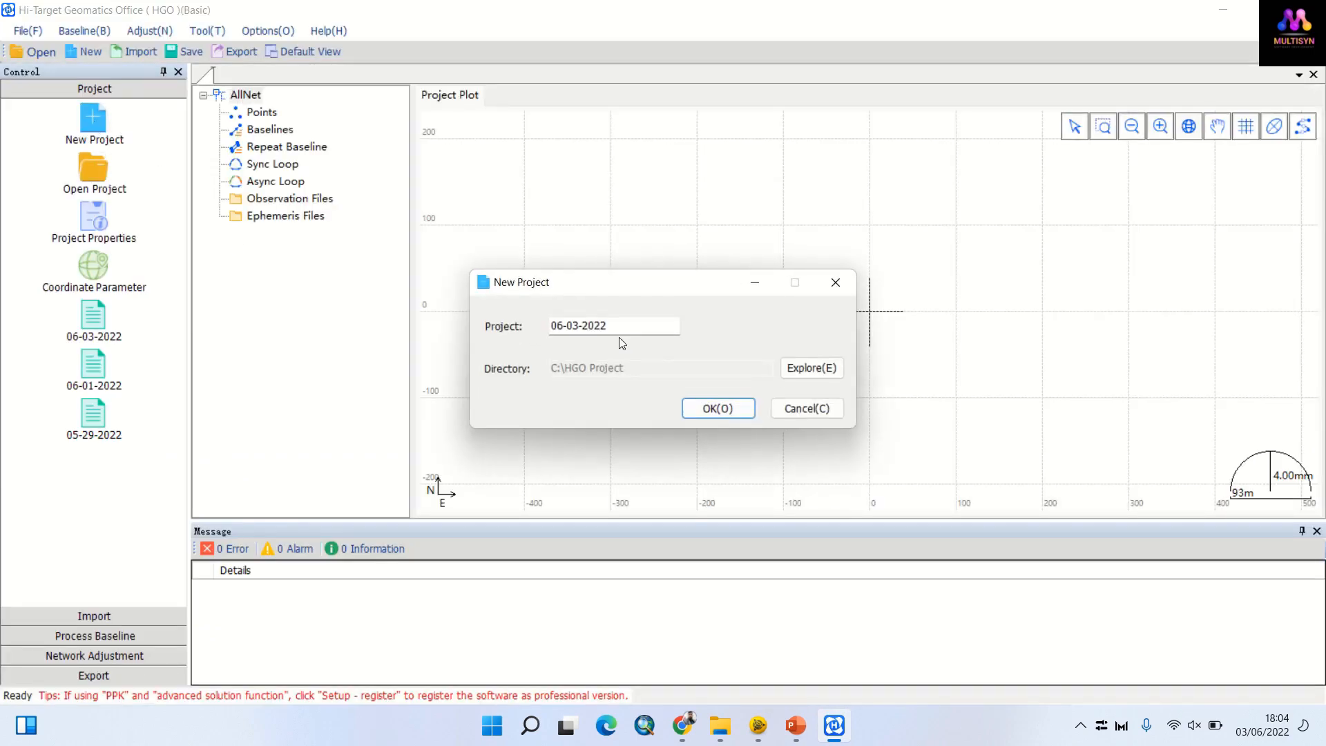
pyautogui.click(712, 411)
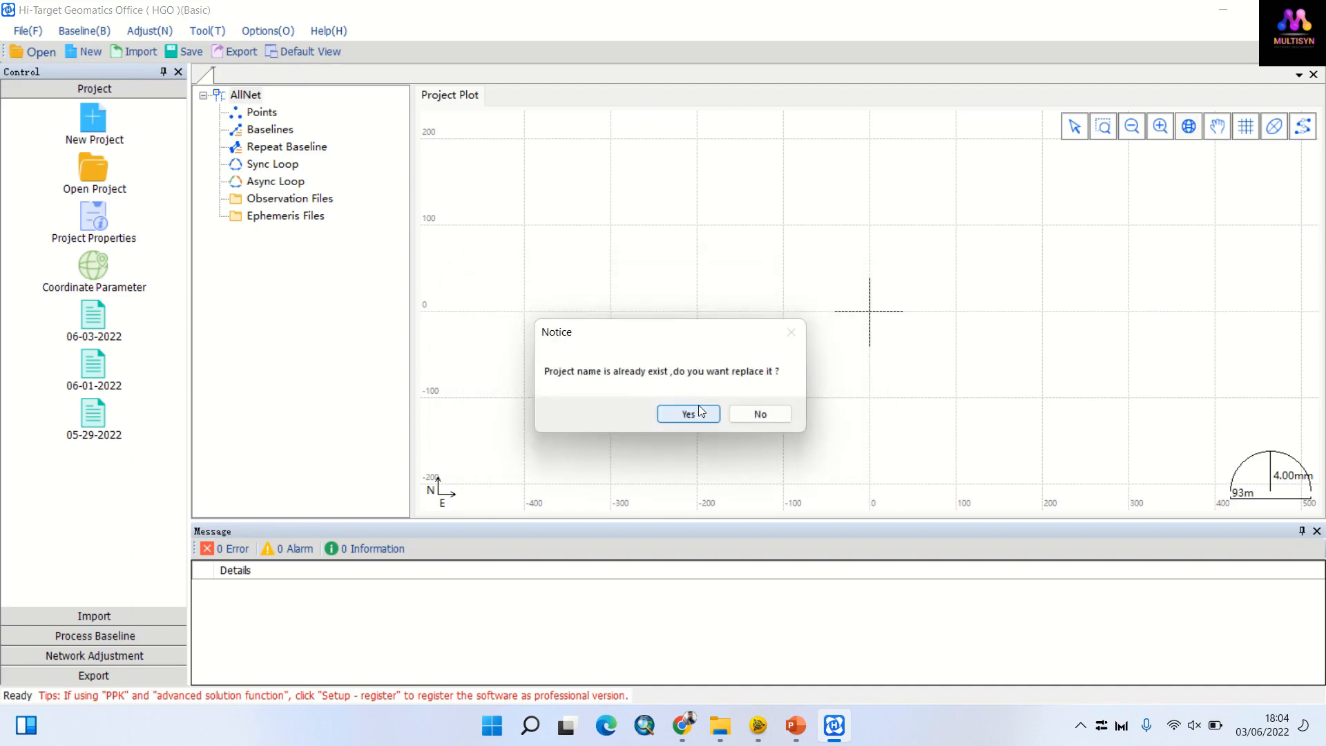
pyautogui.click(687, 415)
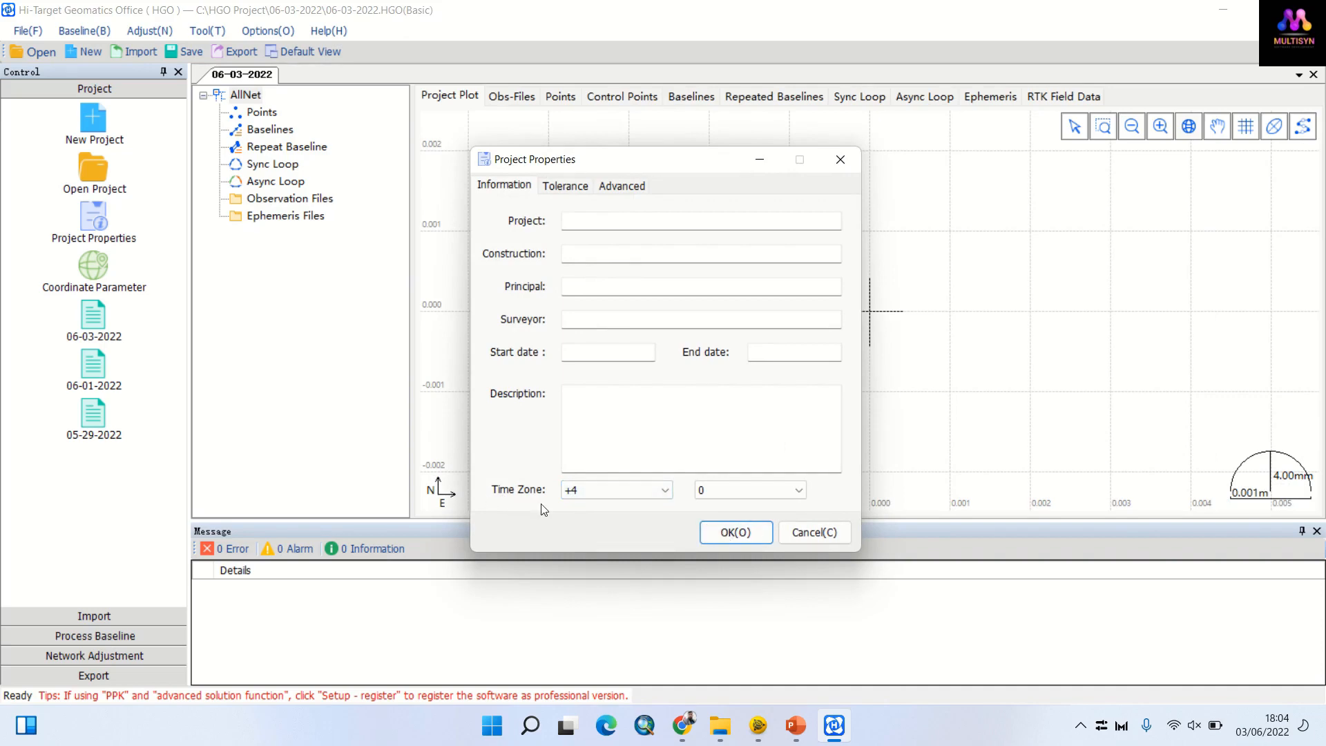
pyautogui.click(719, 536)
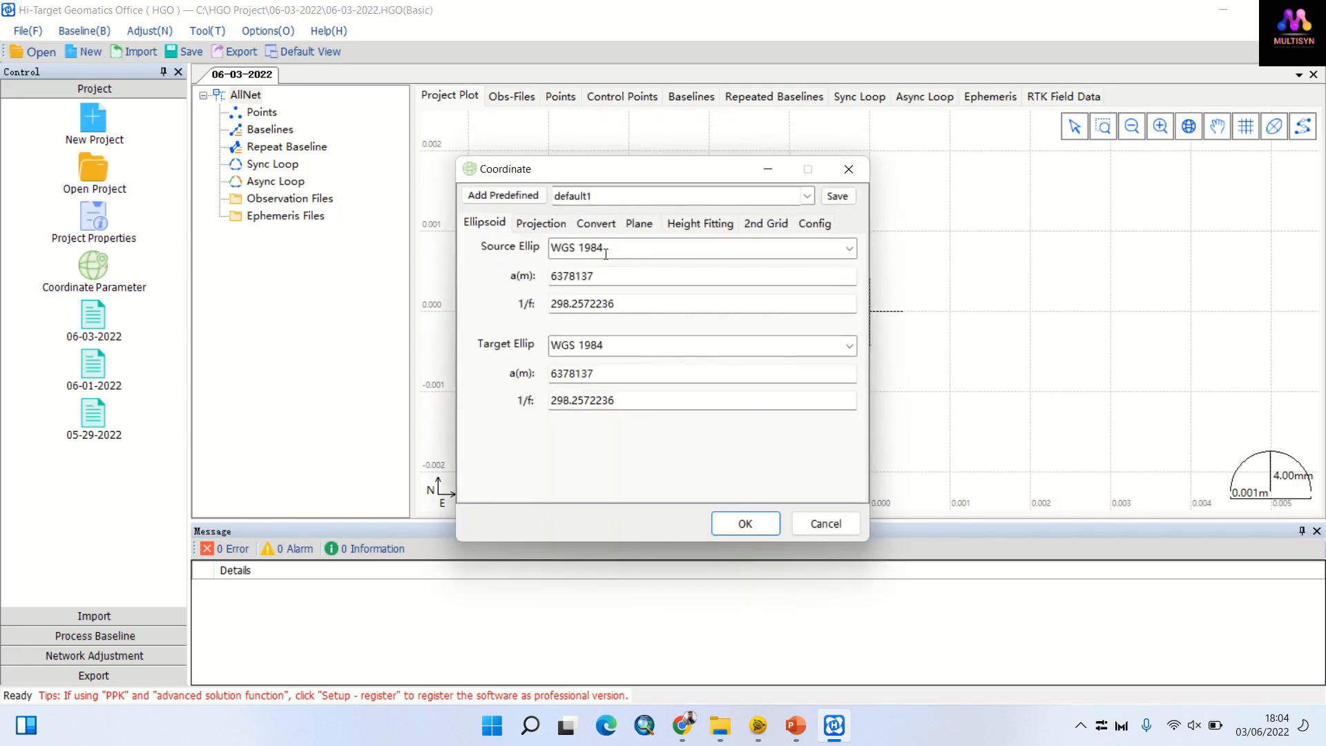
# Step: Review the projection parameters, choose None as the conversion model, and accept the project's coordinate settings
pyautogui.click(542, 223)
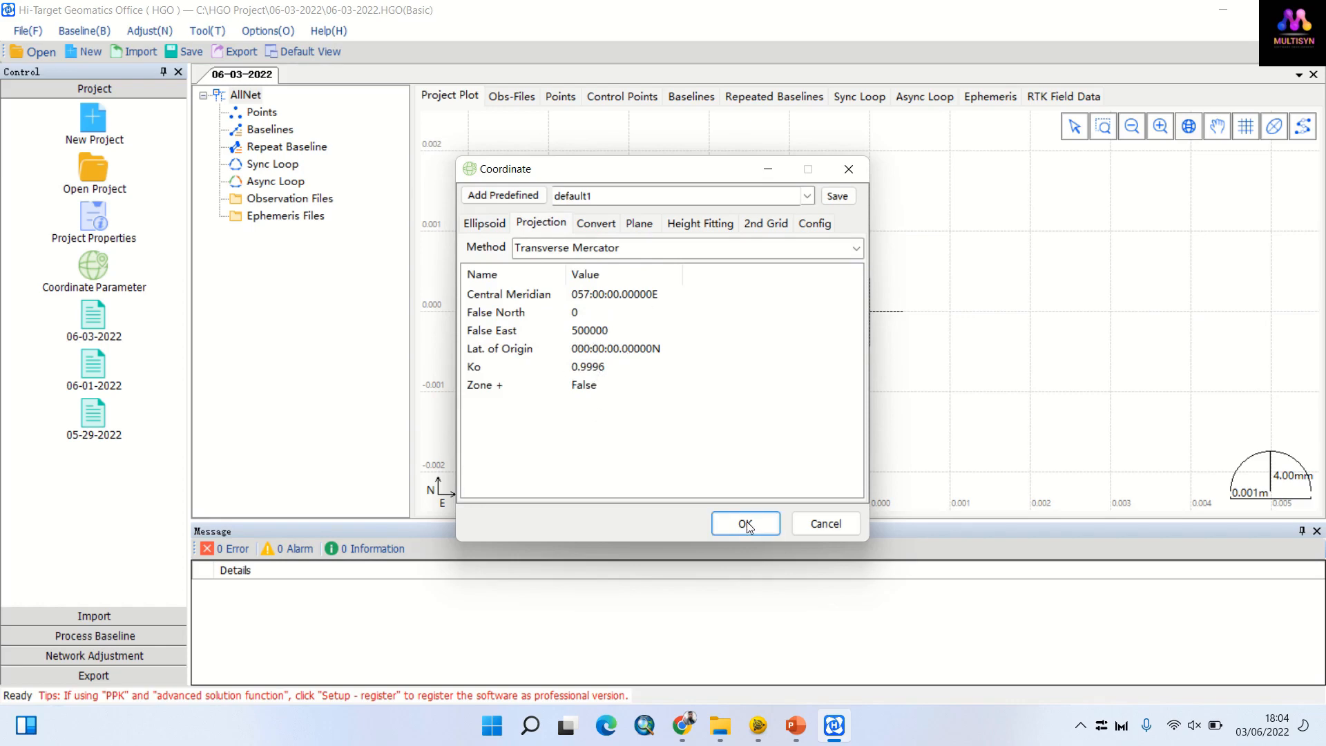
pyautogui.click(598, 225)
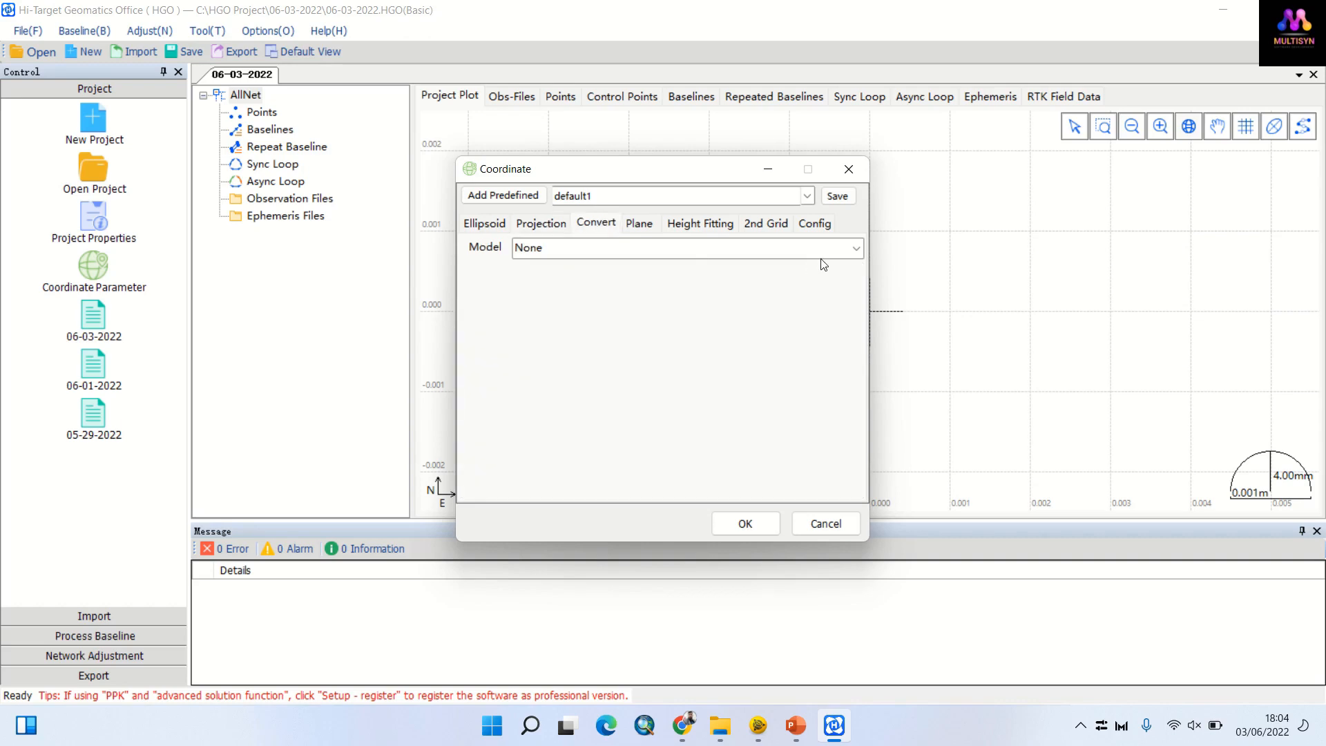
pyautogui.click(856, 248)
pyautogui.click(525, 274)
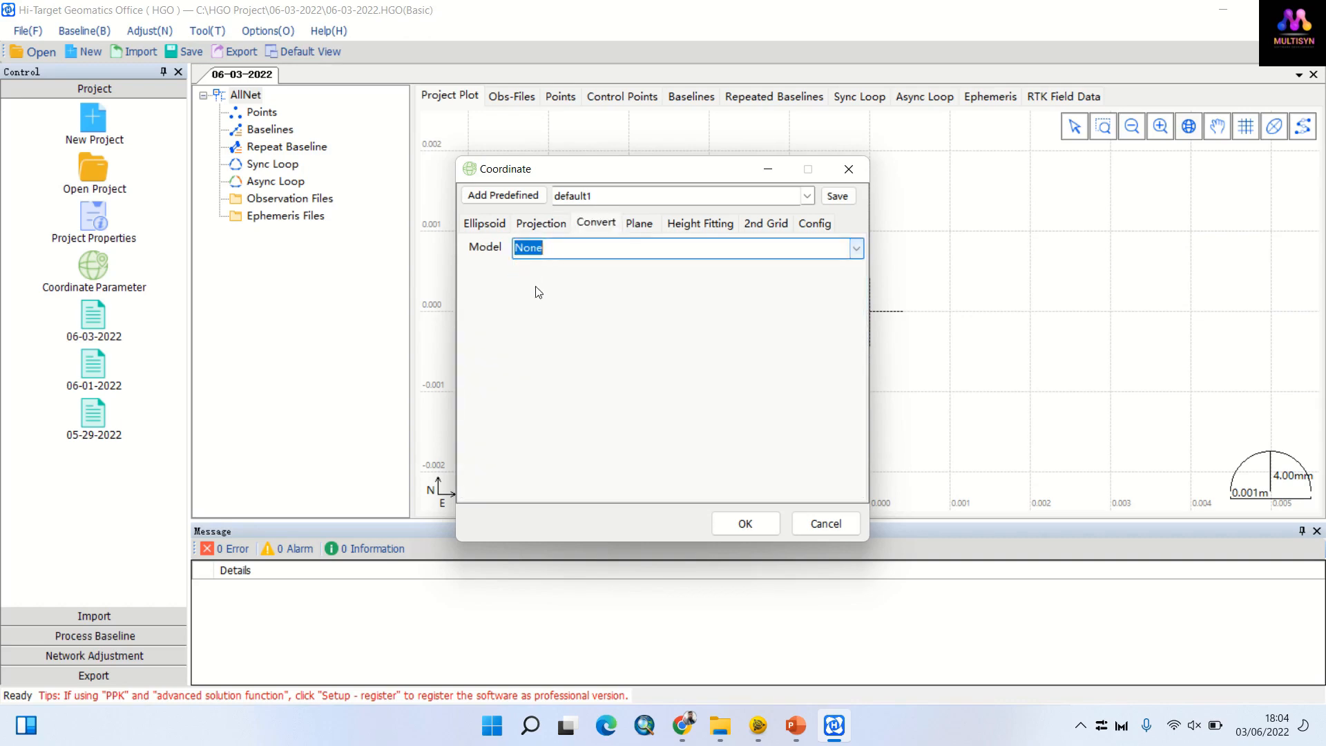
pyautogui.click(741, 524)
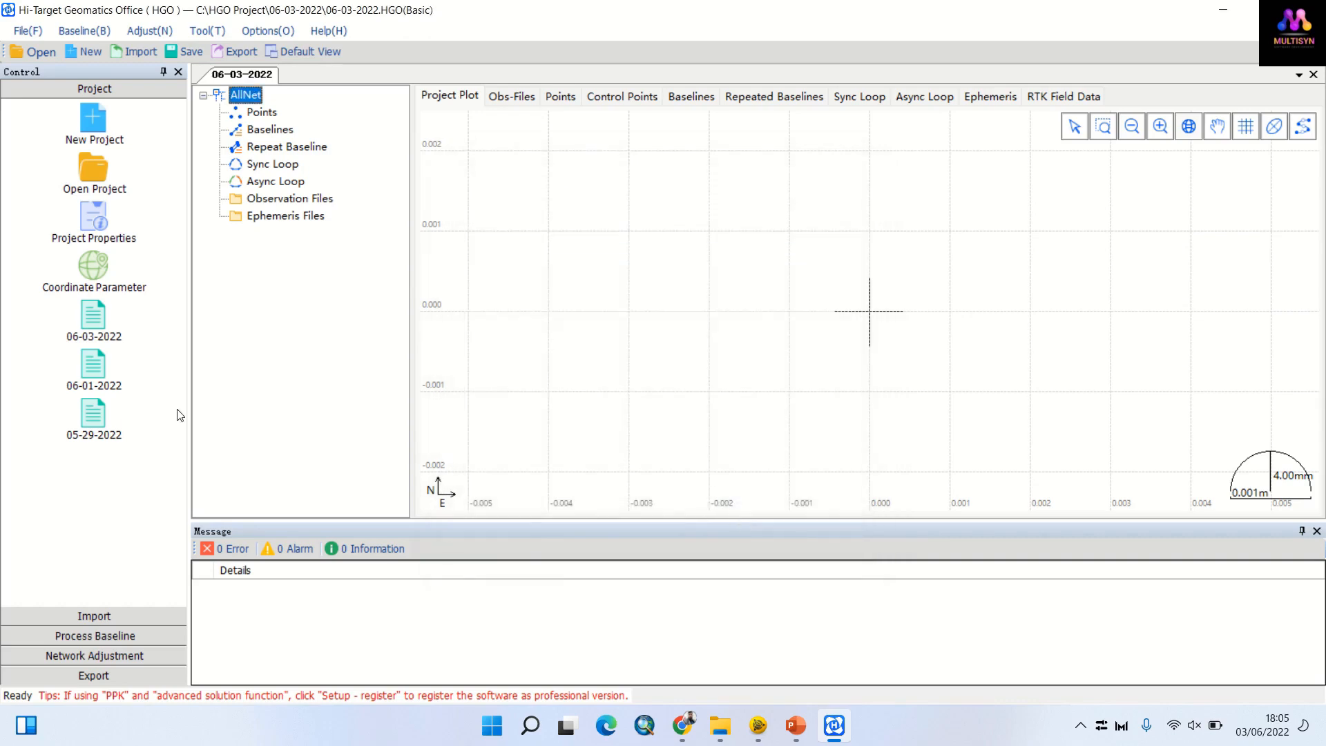
# Step: Start a file import for the project and browse up to the 20-05-2022 folder
pyautogui.click(93, 616)
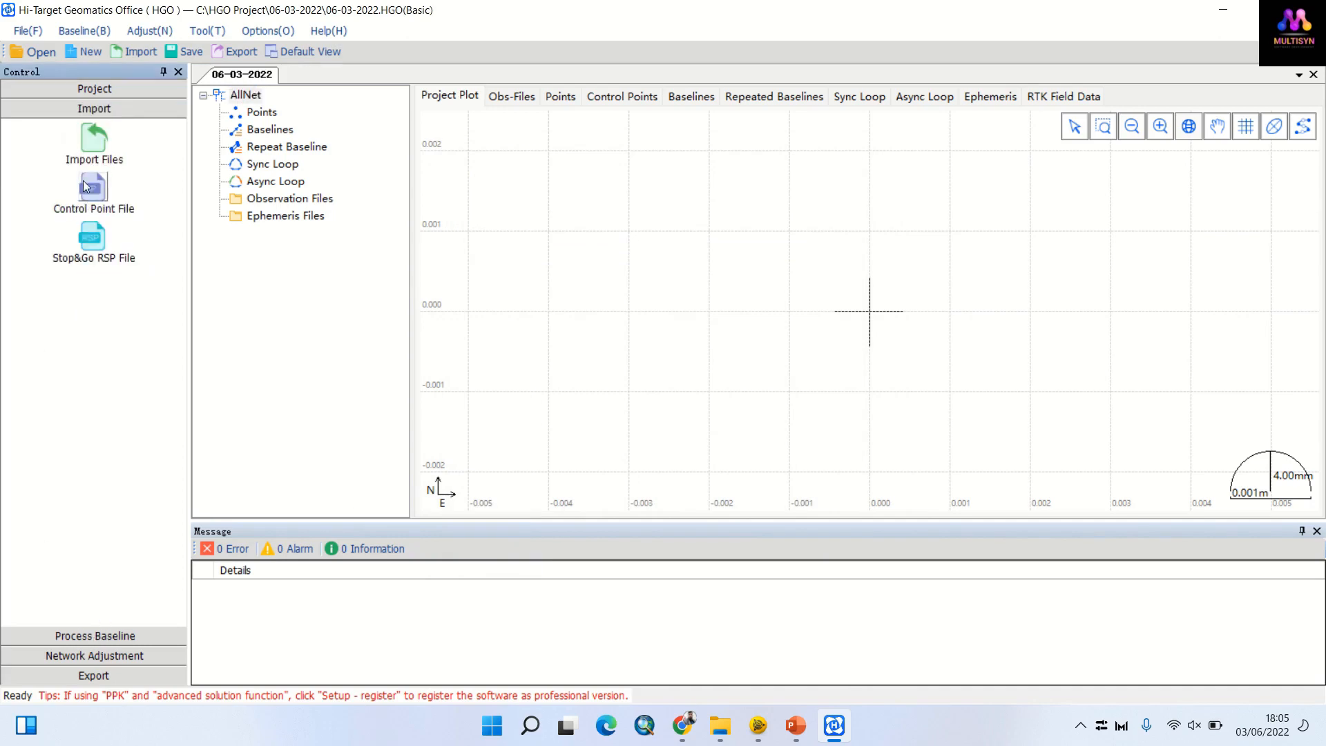
pyautogui.click(94, 140)
pyautogui.click(830, 289)
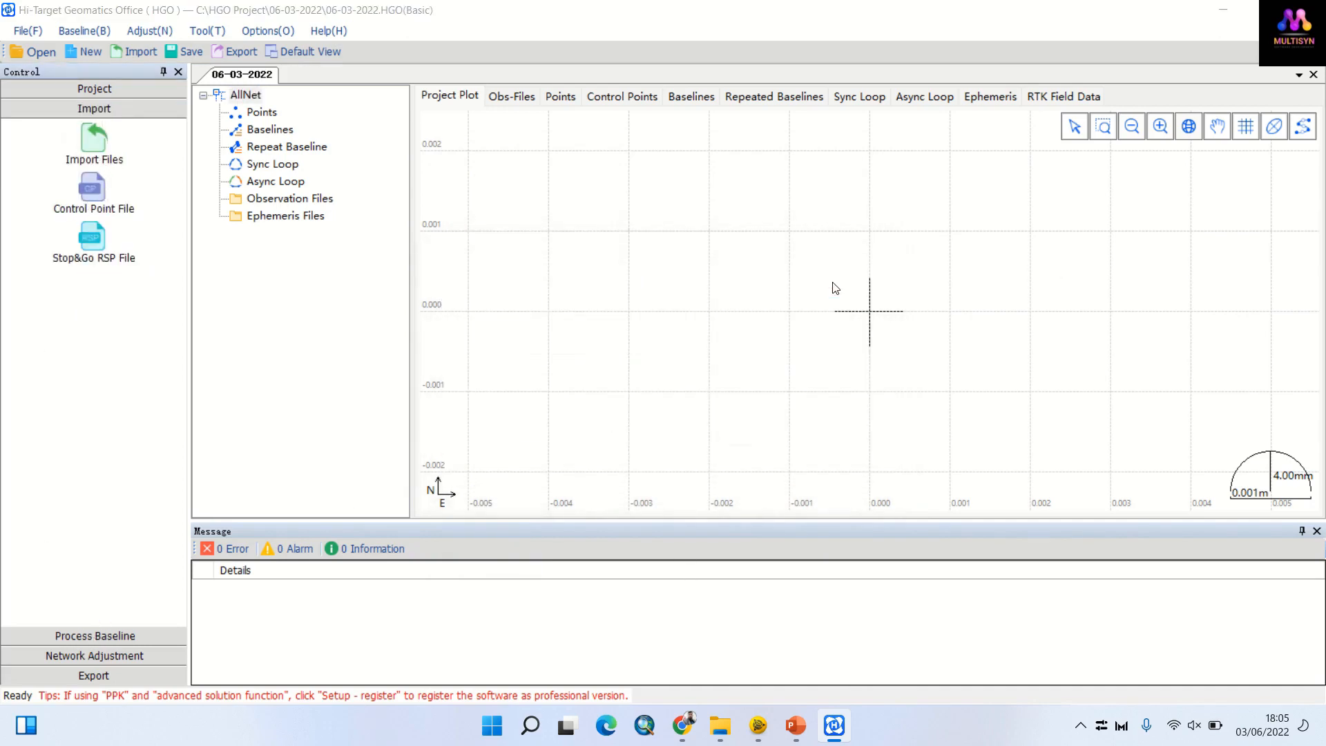
pyautogui.click(107, 76)
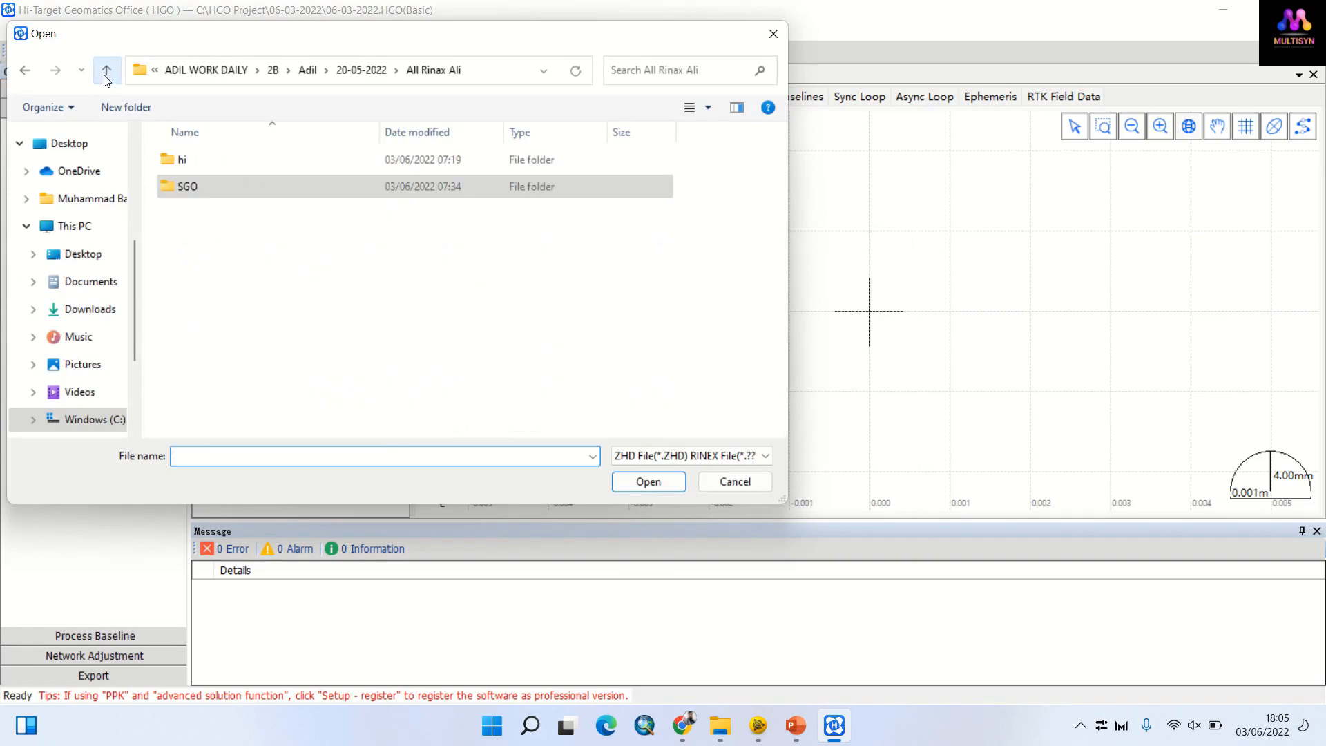
pyautogui.click(106, 76)
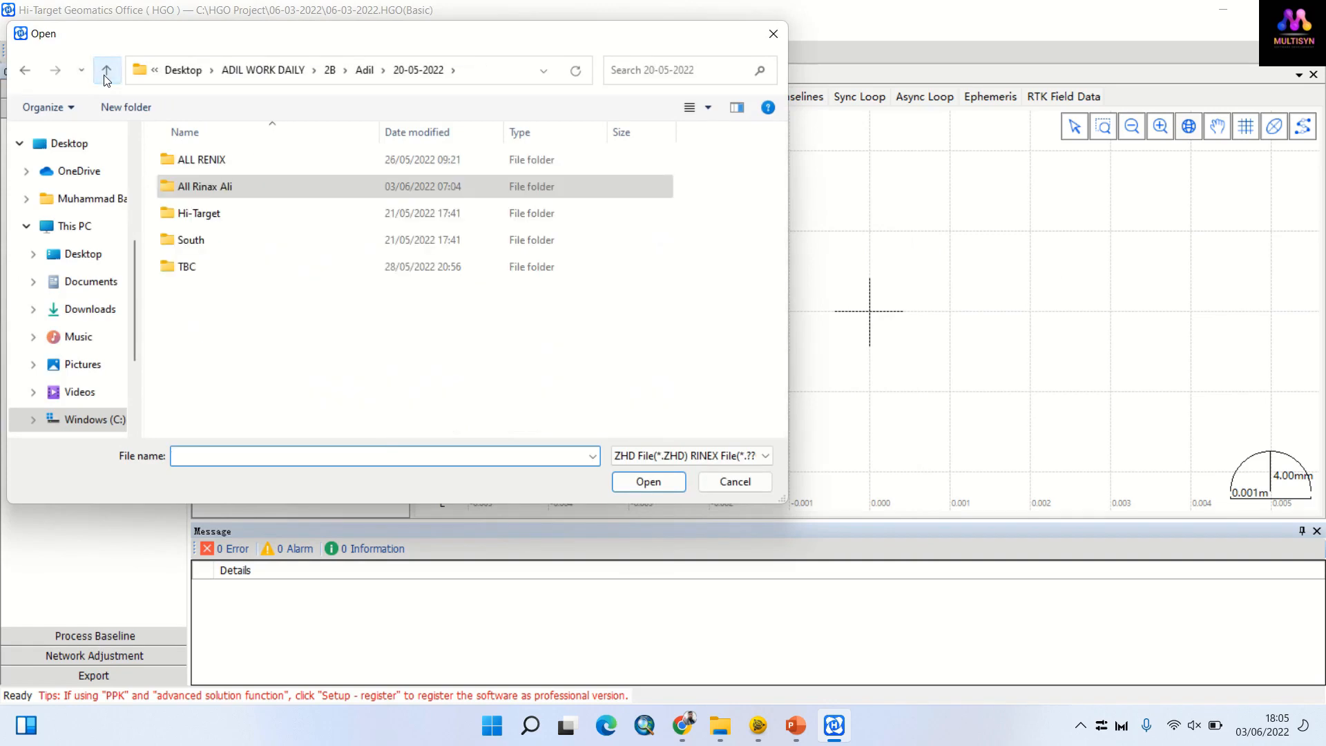
pyautogui.doubleClick(212, 213)
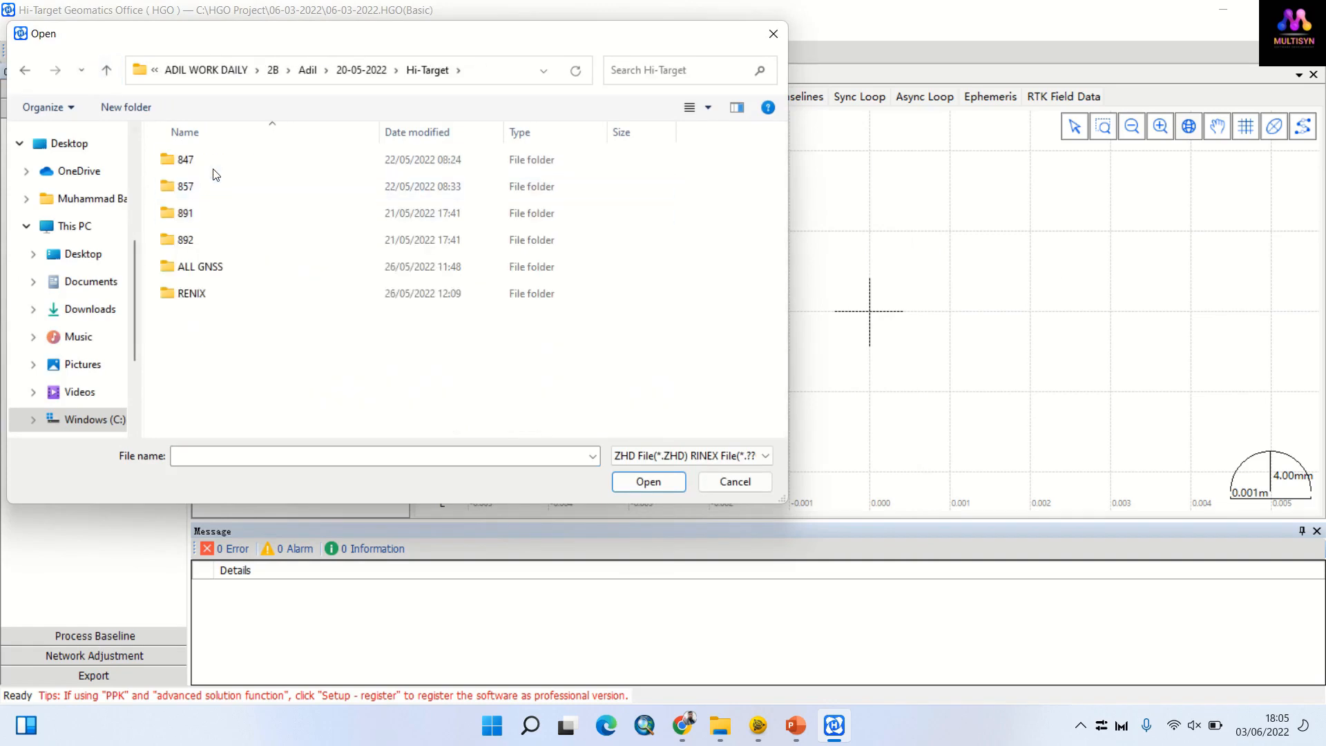
pyautogui.doubleClick(214, 266)
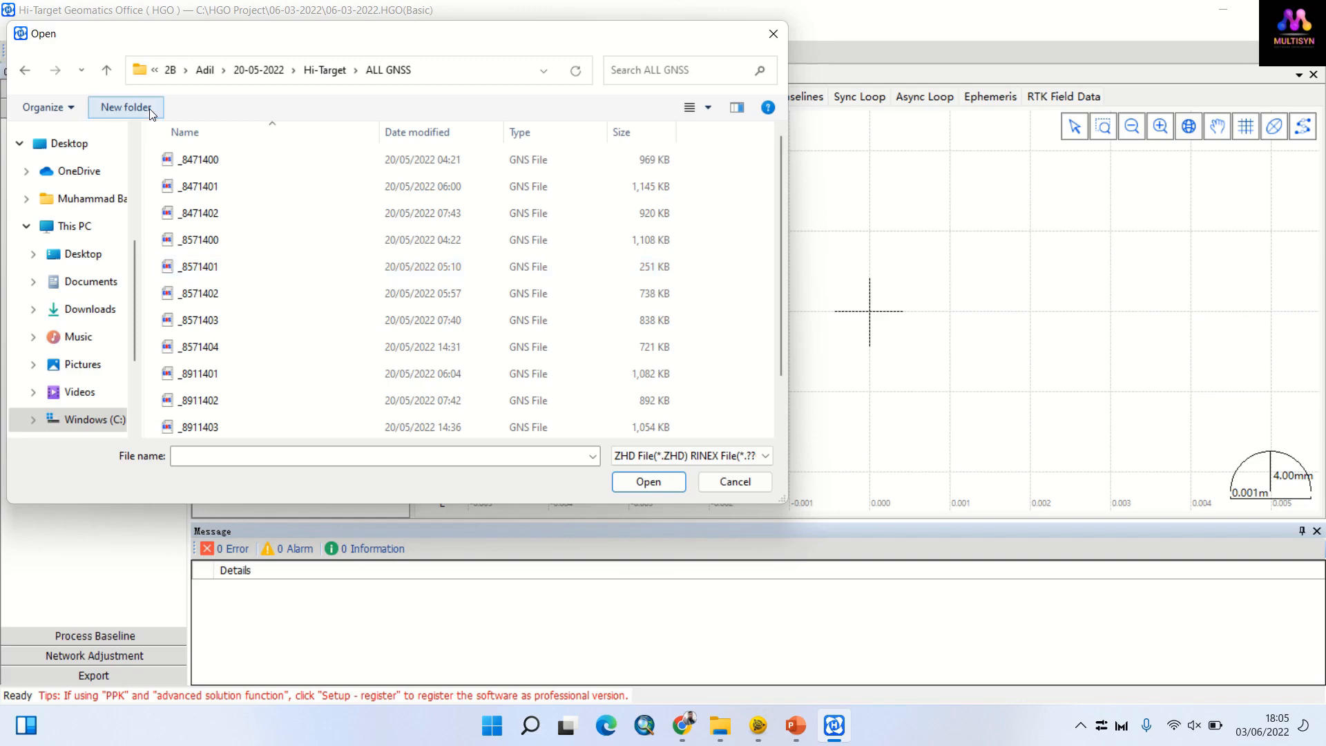
pyautogui.click(114, 75)
pyautogui.click(113, 73)
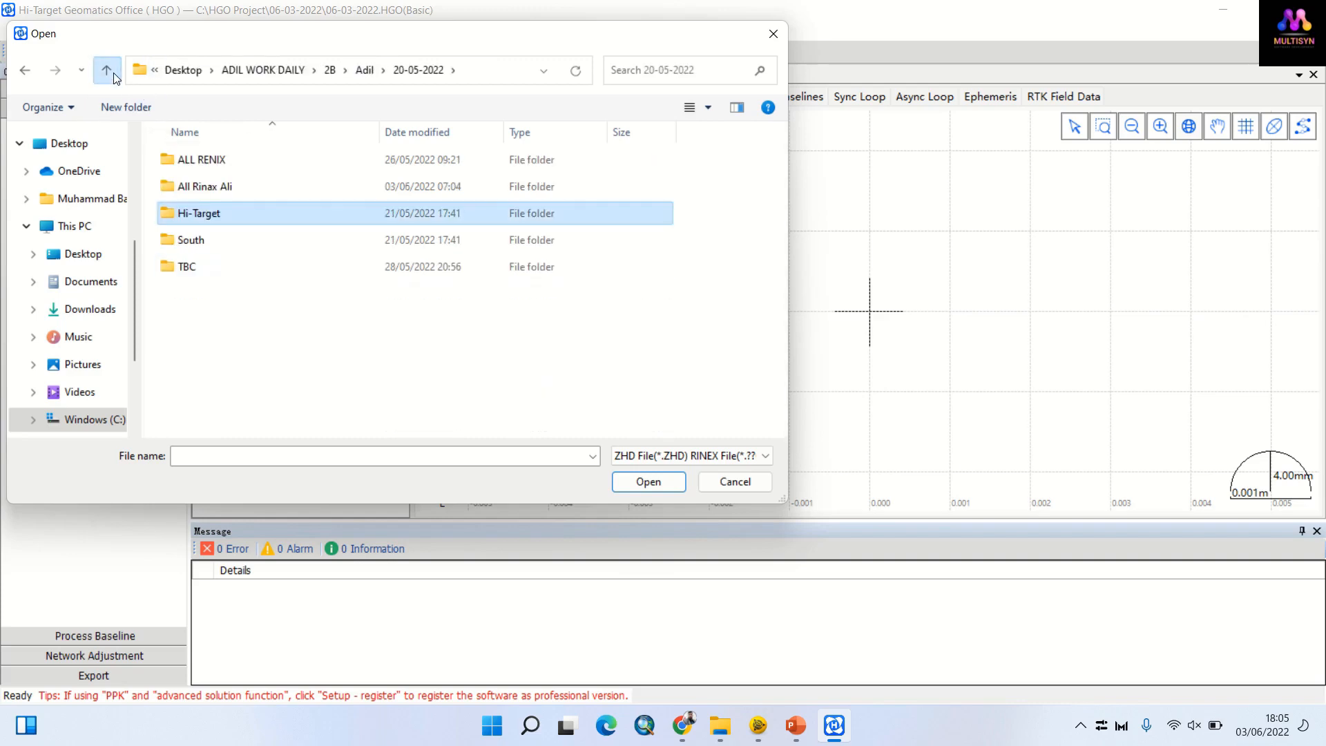
# Step: Import all GNS files from the ALL GNNS folder inside 19-05-2022, STATIC, HI TARGET
pyautogui.click(113, 73)
pyautogui.doubleClick(238, 192)
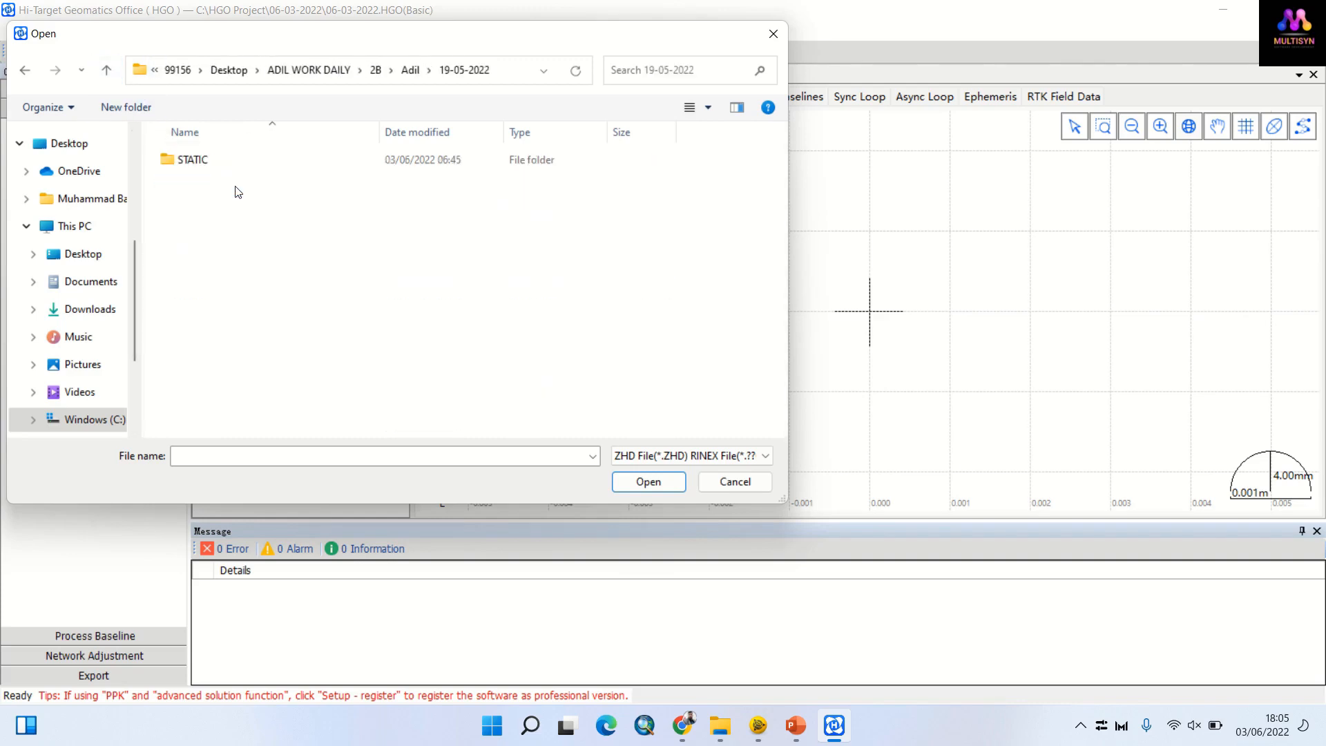
pyautogui.doubleClick(219, 166)
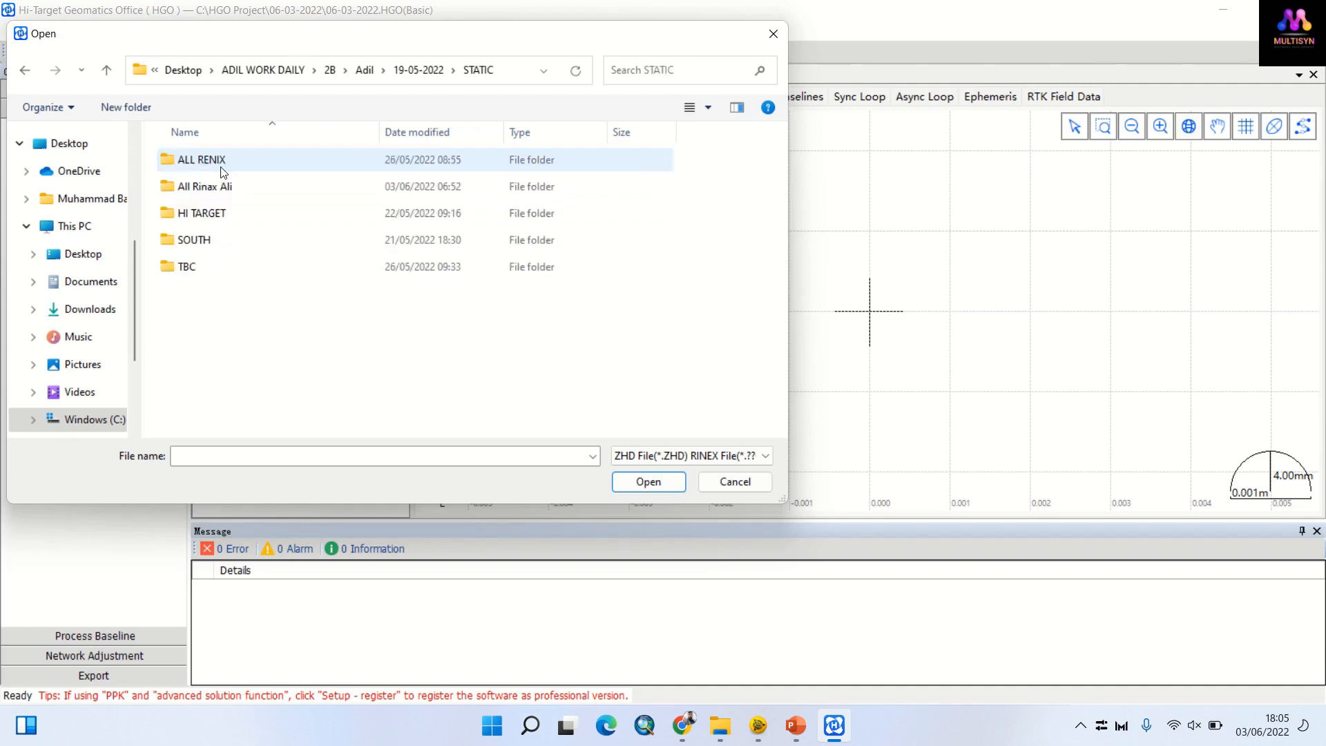
pyautogui.doubleClick(219, 214)
pyautogui.click(216, 214)
pyautogui.doubleClick(217, 213)
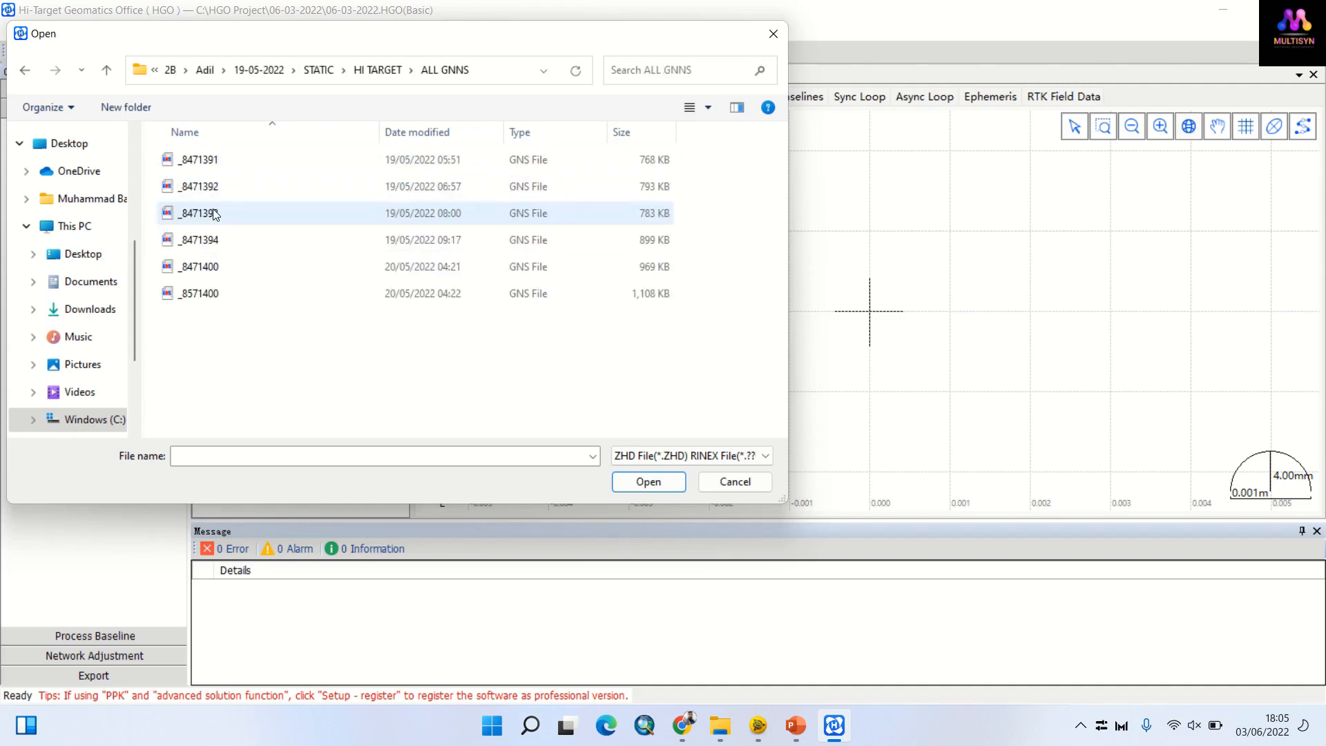
pyautogui.hotkey('ctrl', 'a')
pyautogui.click(665, 486)
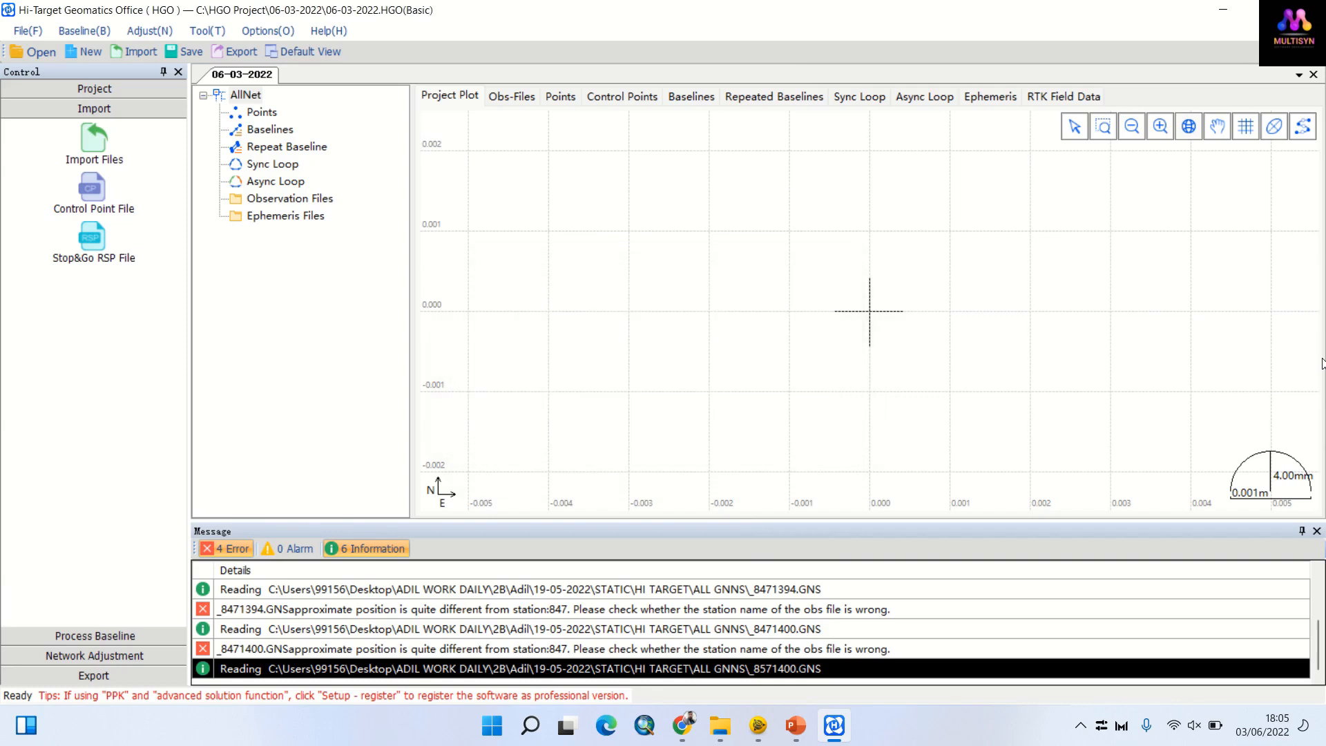
# Step: Show the imported observation files and open the properties of _8471391.zsd, moving its dialog out of the way
pyautogui.click(518, 105)
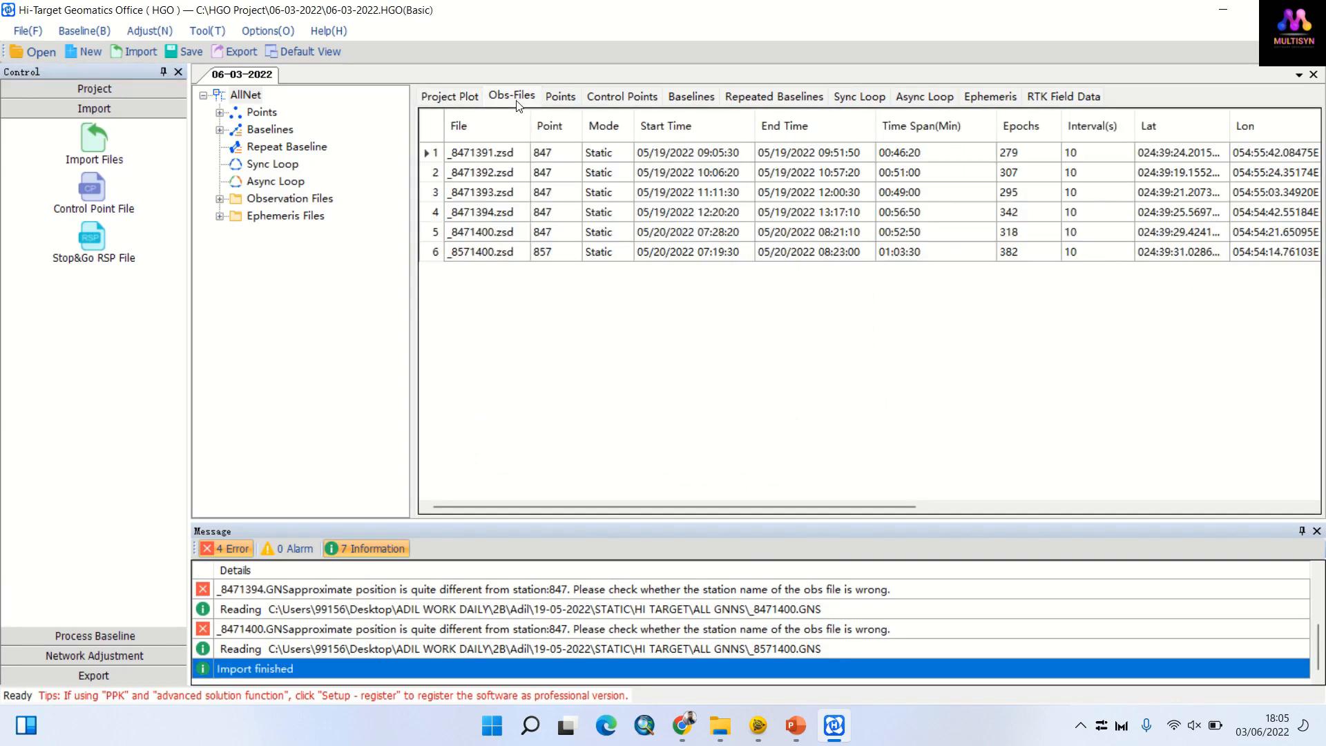
pyautogui.click(488, 152)
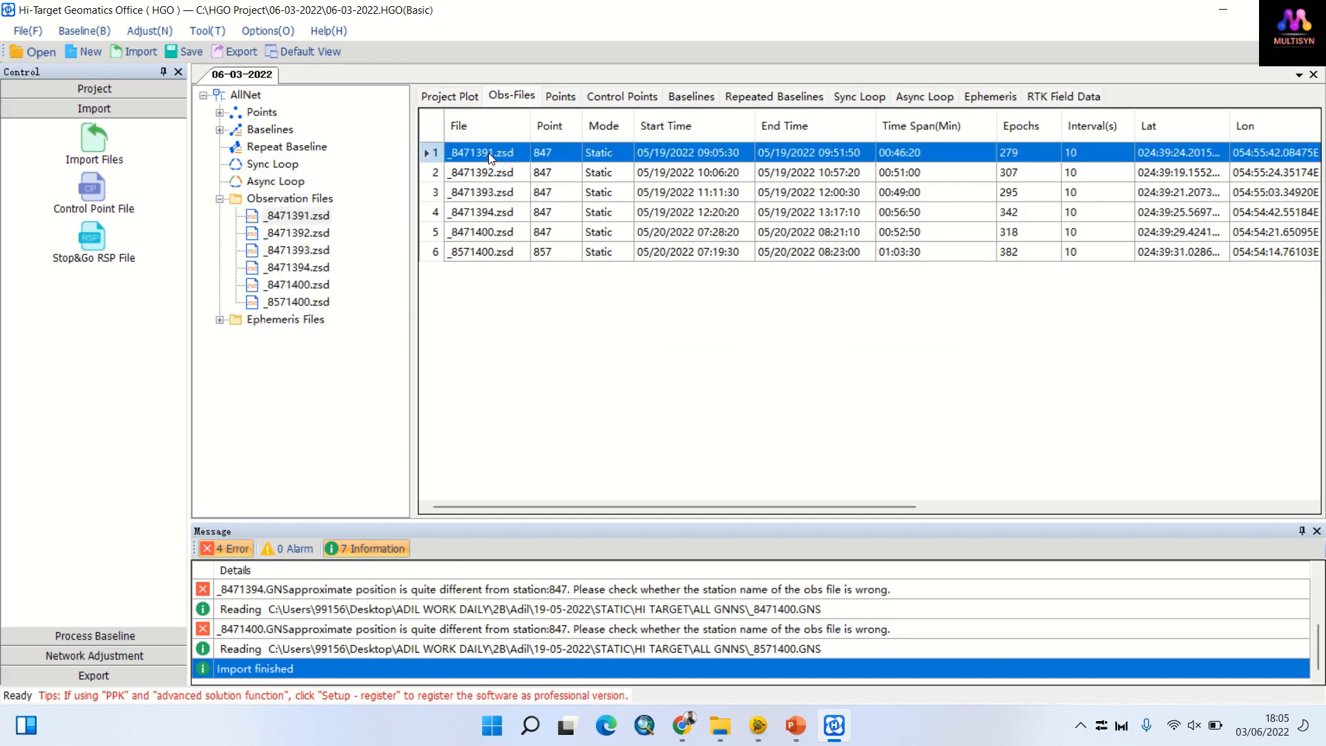
pyautogui.rightClick(488, 152)
pyautogui.click(518, 166)
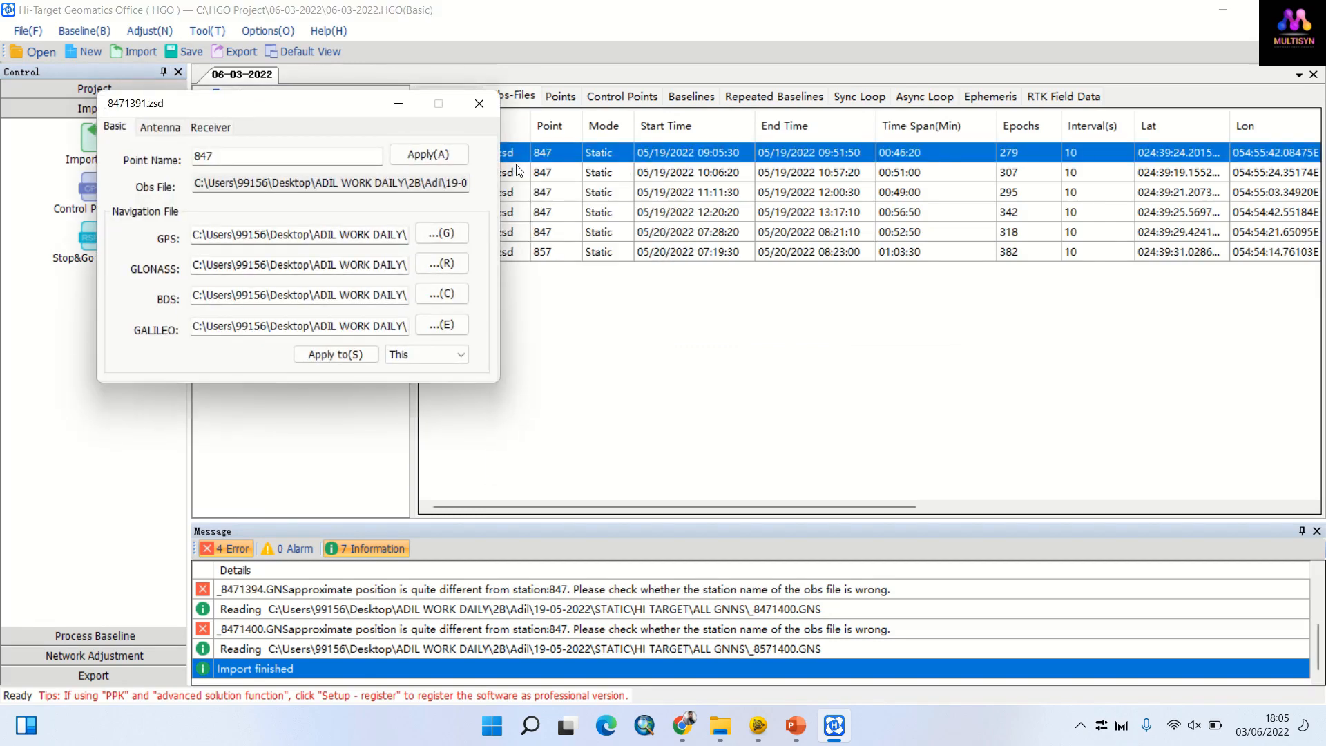
pyautogui.moveTo(757, 5)
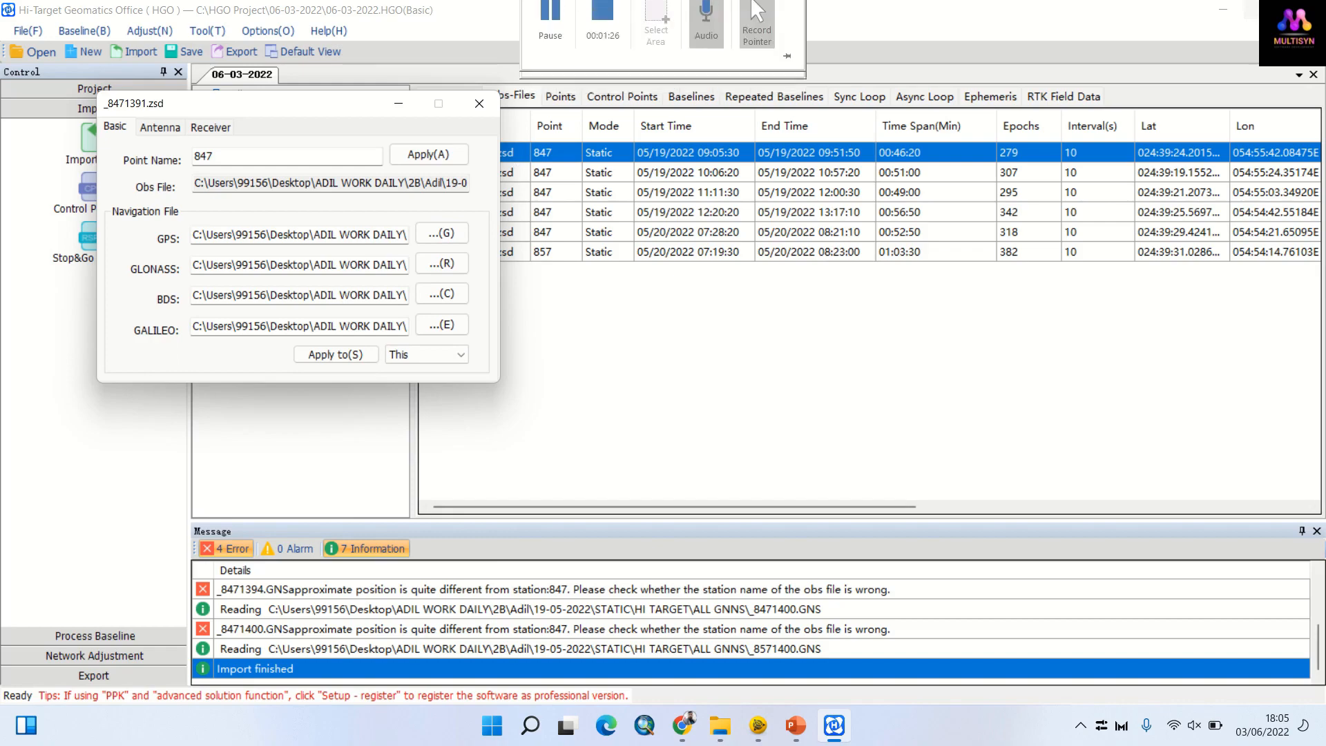
pyautogui.click(1263, 10)
pyautogui.moveTo(275, 103); pyautogui.dragTo(477, 76)
# Step: Switch to the ALL GNNS window in File Explorer, go up one folder, and close the overlapping _8471391.zsd properties dialog
pyautogui.moveTo(721, 722)
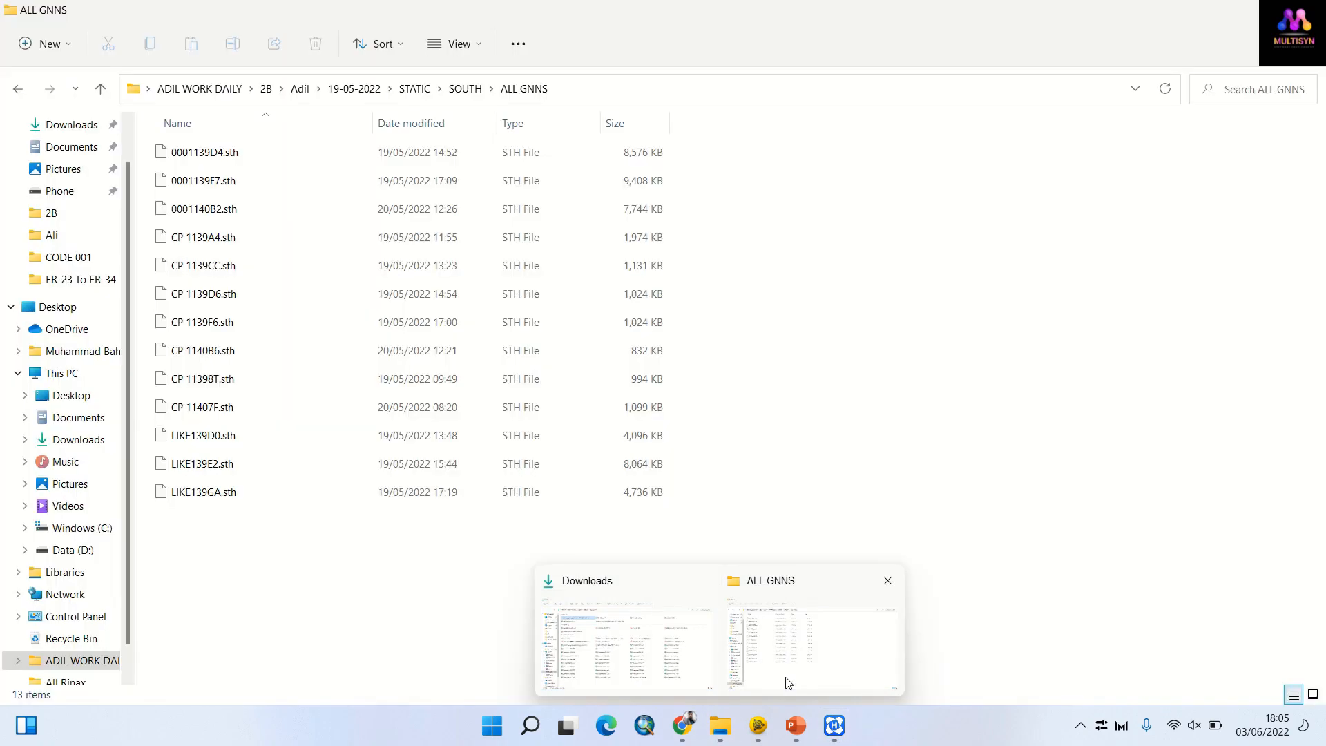
pyautogui.click(786, 683)
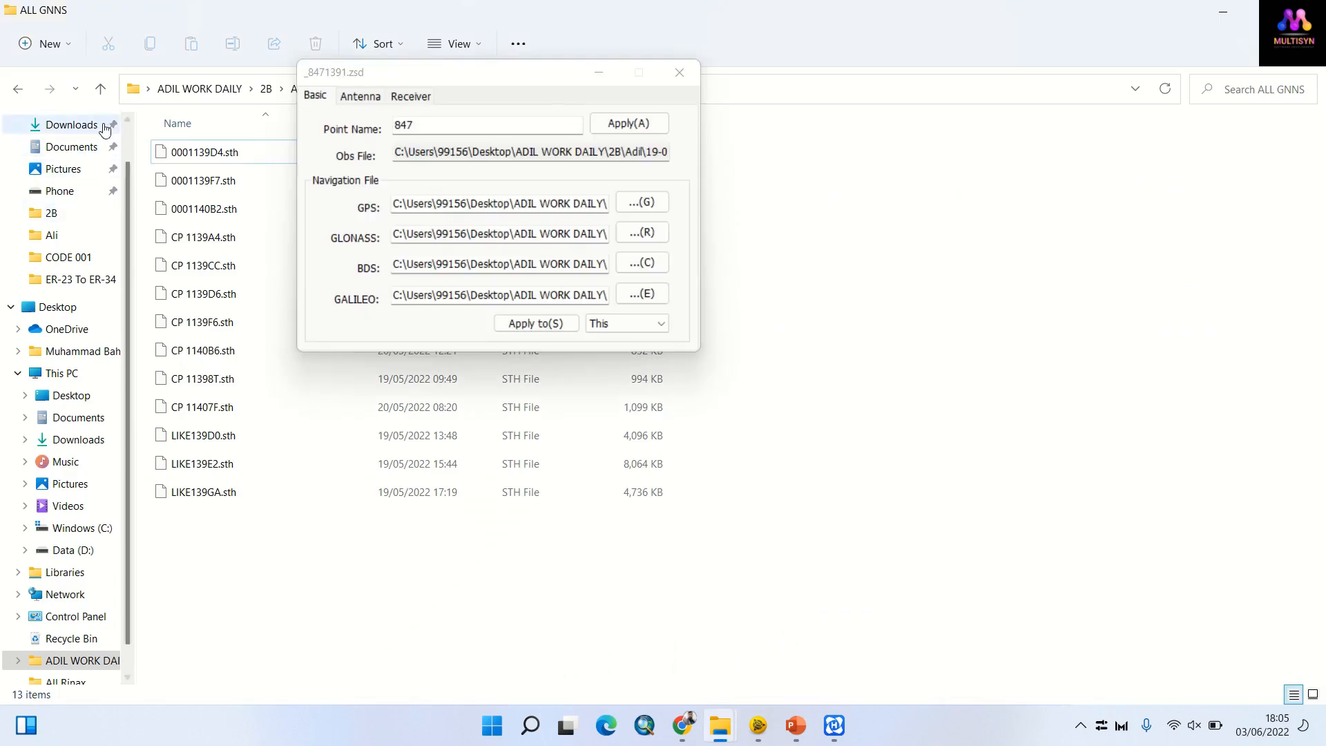
pyautogui.click(102, 90)
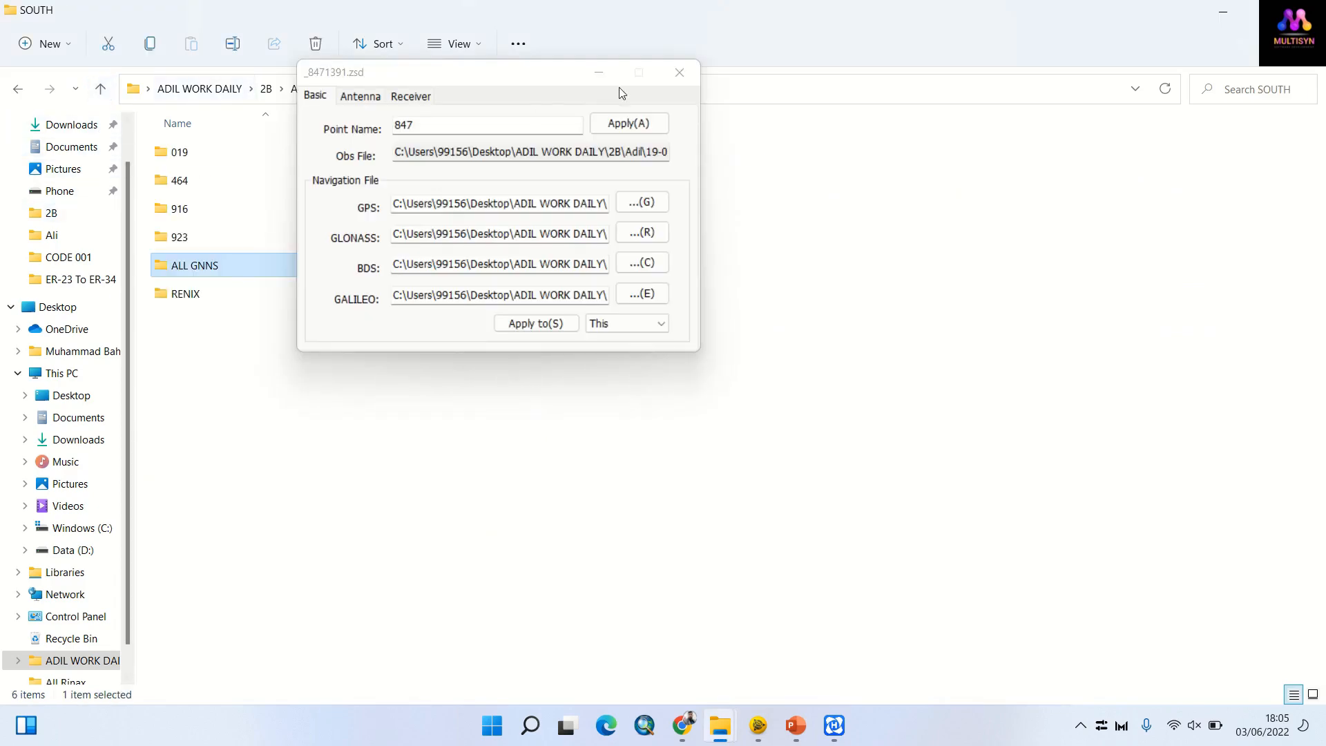
pyautogui.click(680, 73)
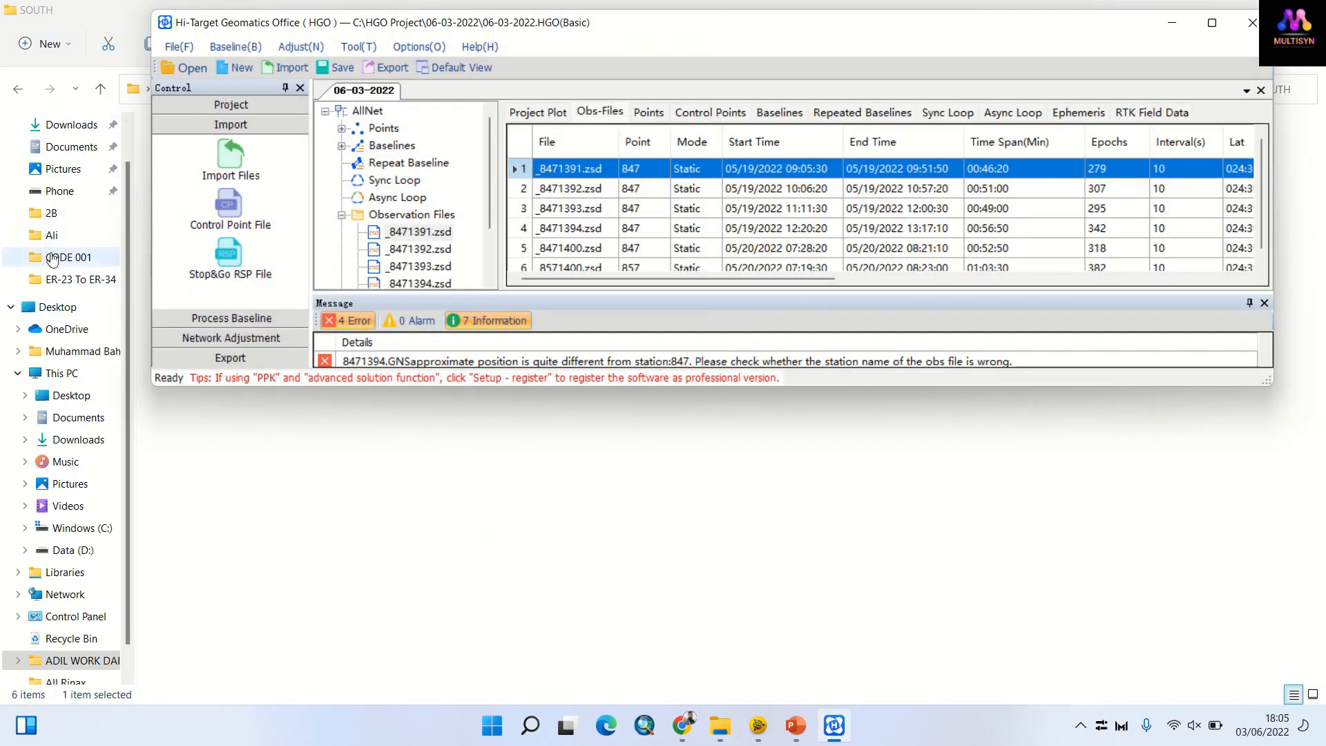
# Step: From the desktop's daily work folder, browse through 2B and 19-05-2022 to STATIC and open WhatsApp Image 2022-05-19 at 9.16.34 PM.jpeg
pyautogui.click(51, 213)
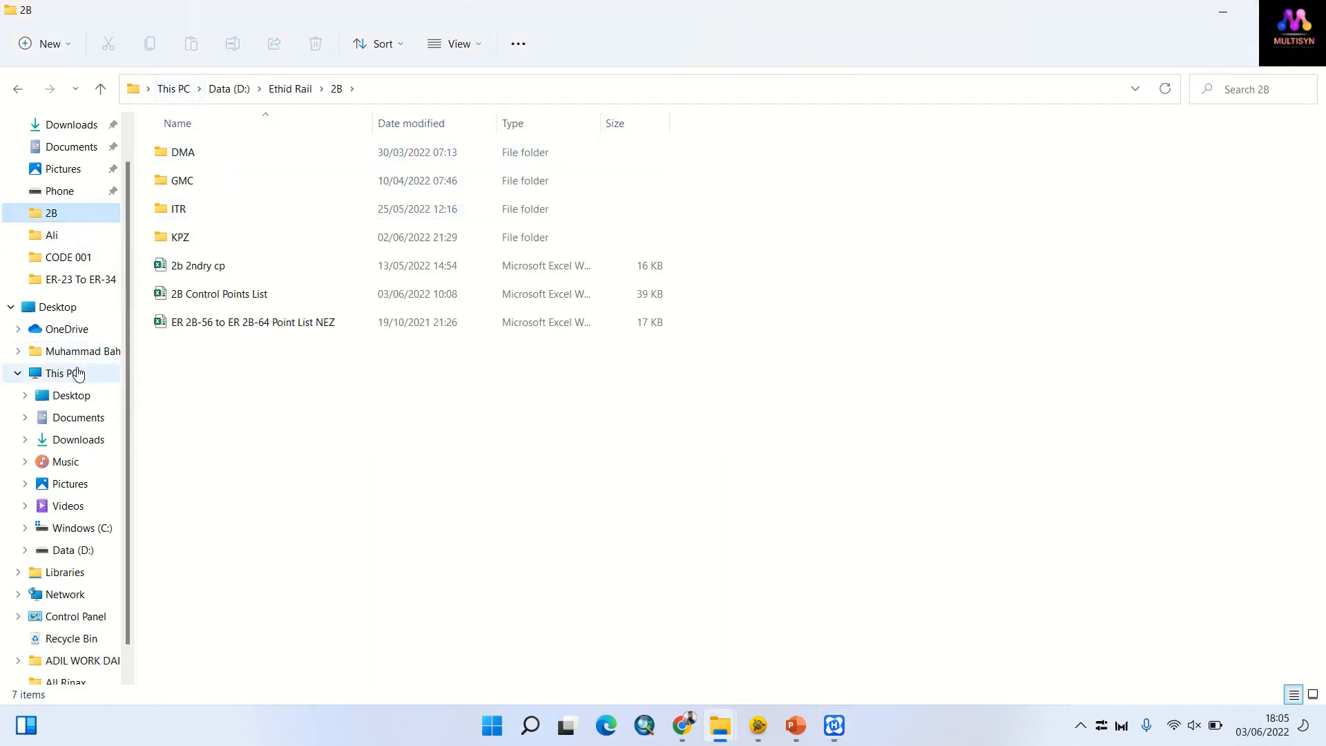
pyautogui.click(57, 306)
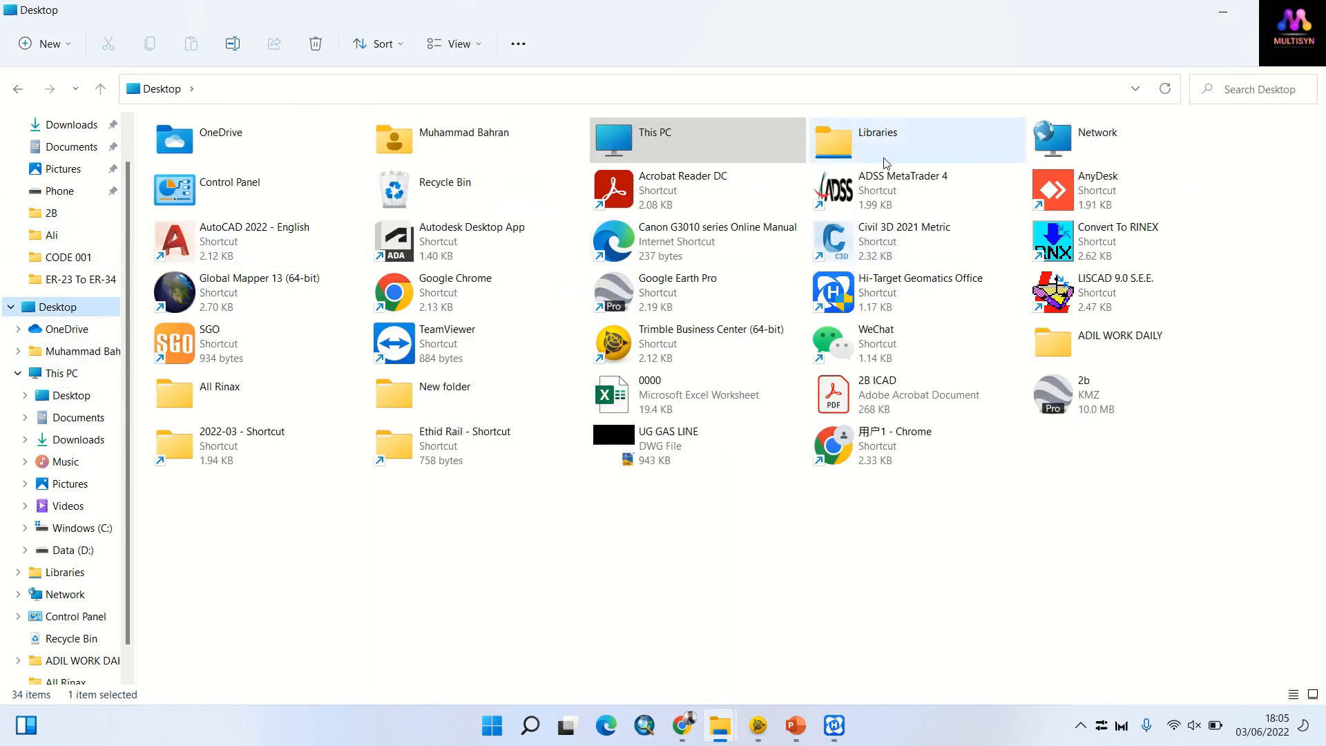
pyautogui.click(465, 449)
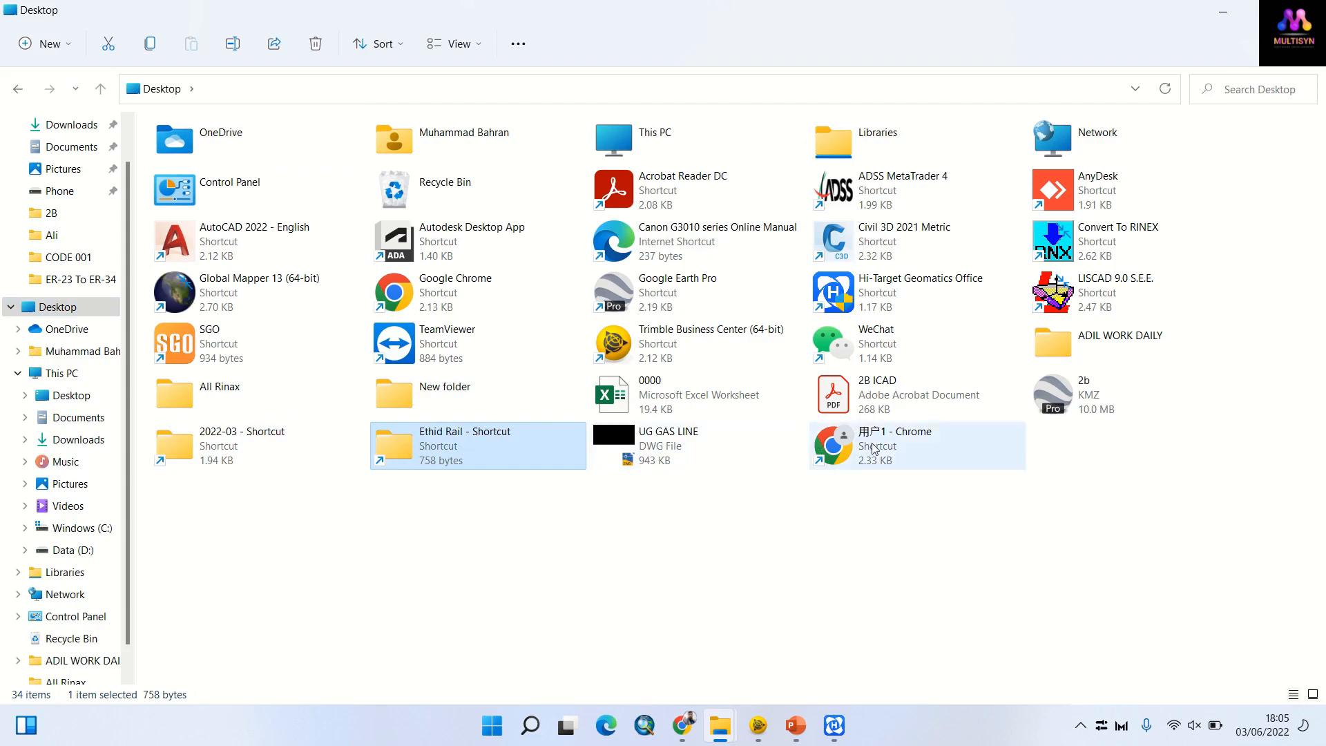
pyautogui.doubleClick(1042, 343)
pyautogui.doubleClick(216, 152)
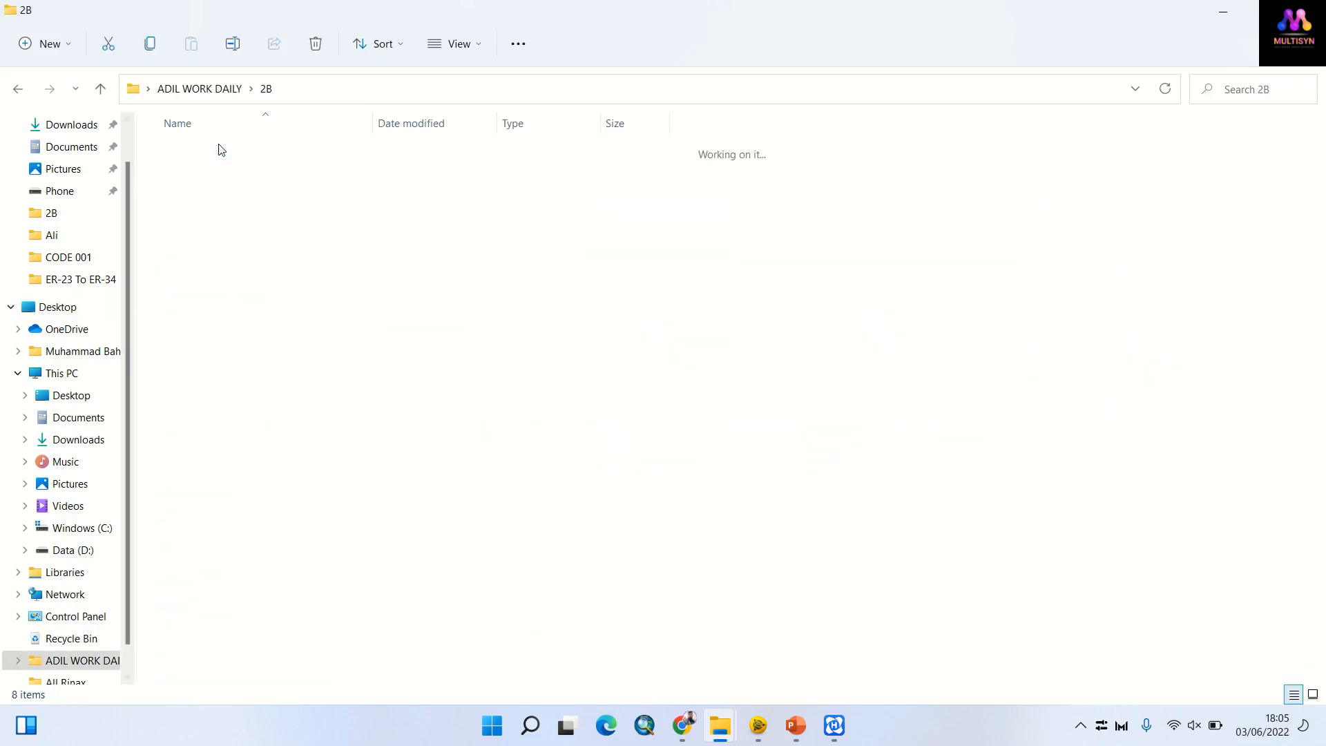
pyautogui.doubleClick(193, 184)
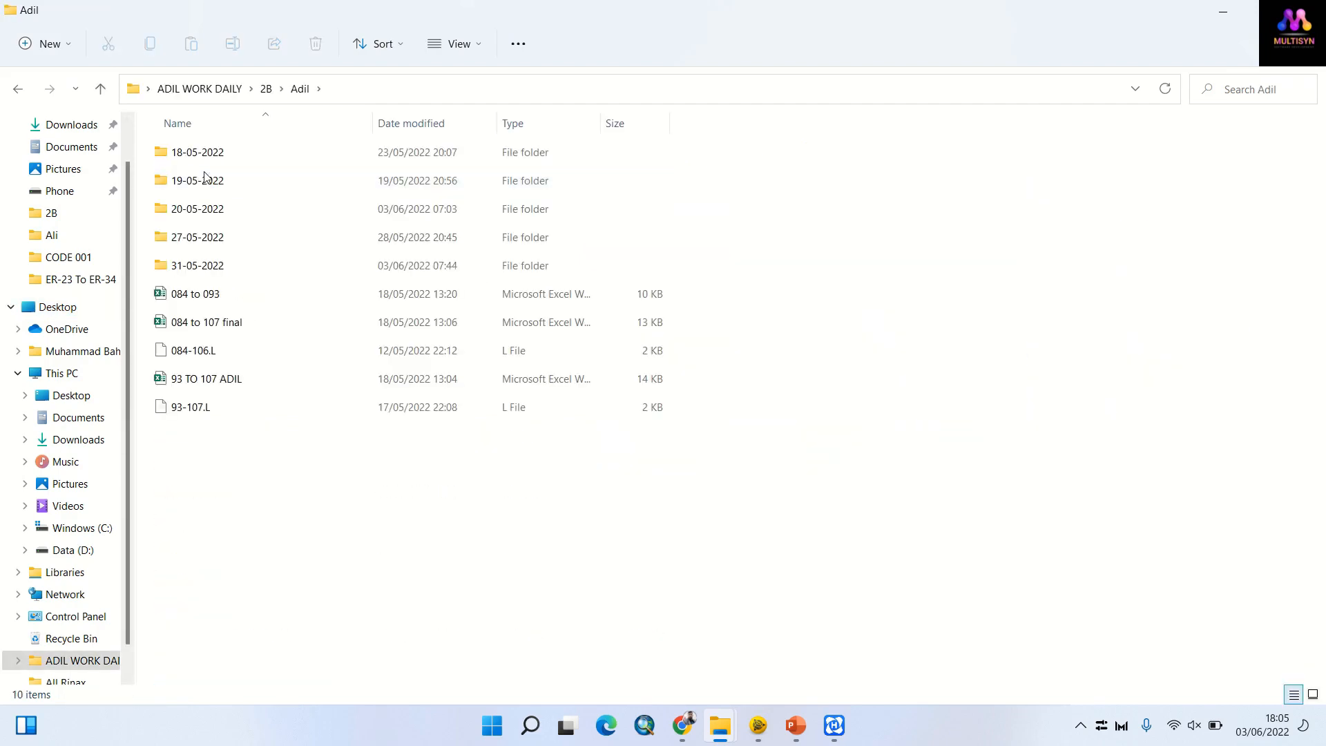
pyautogui.doubleClick(195, 182)
pyautogui.doubleClick(217, 153)
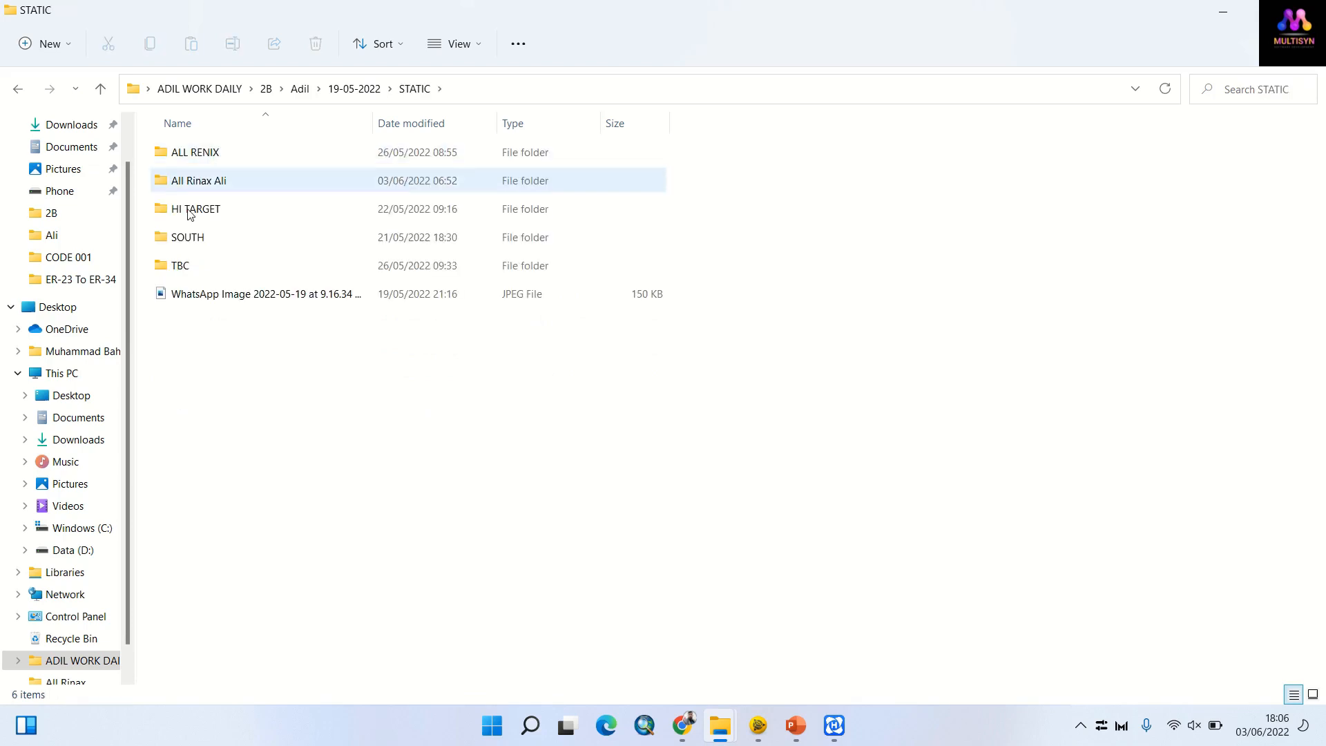
pyautogui.doubleClick(217, 293)
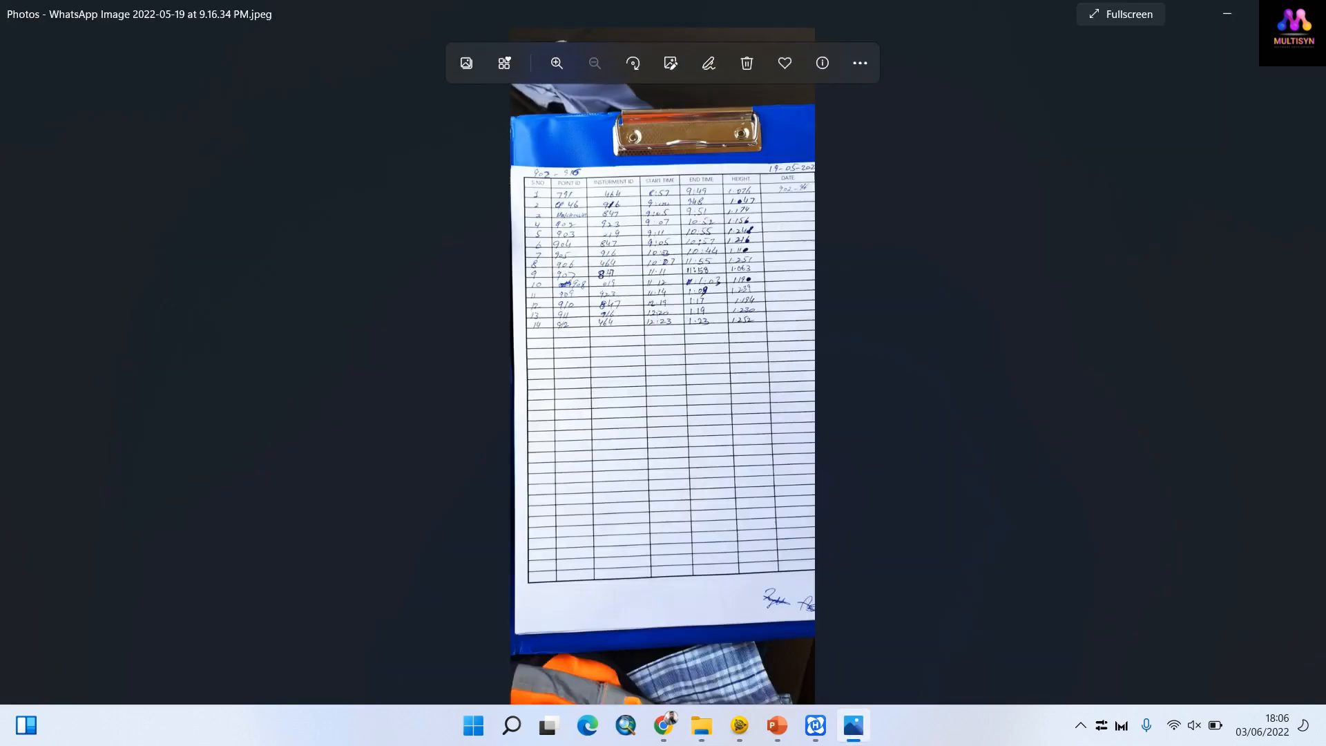
# Step: Show Hi-Target Geomatics Office together with the reduced log sheet photo window and enlarge the sheet's station rows
pyautogui.click(1267, 13)
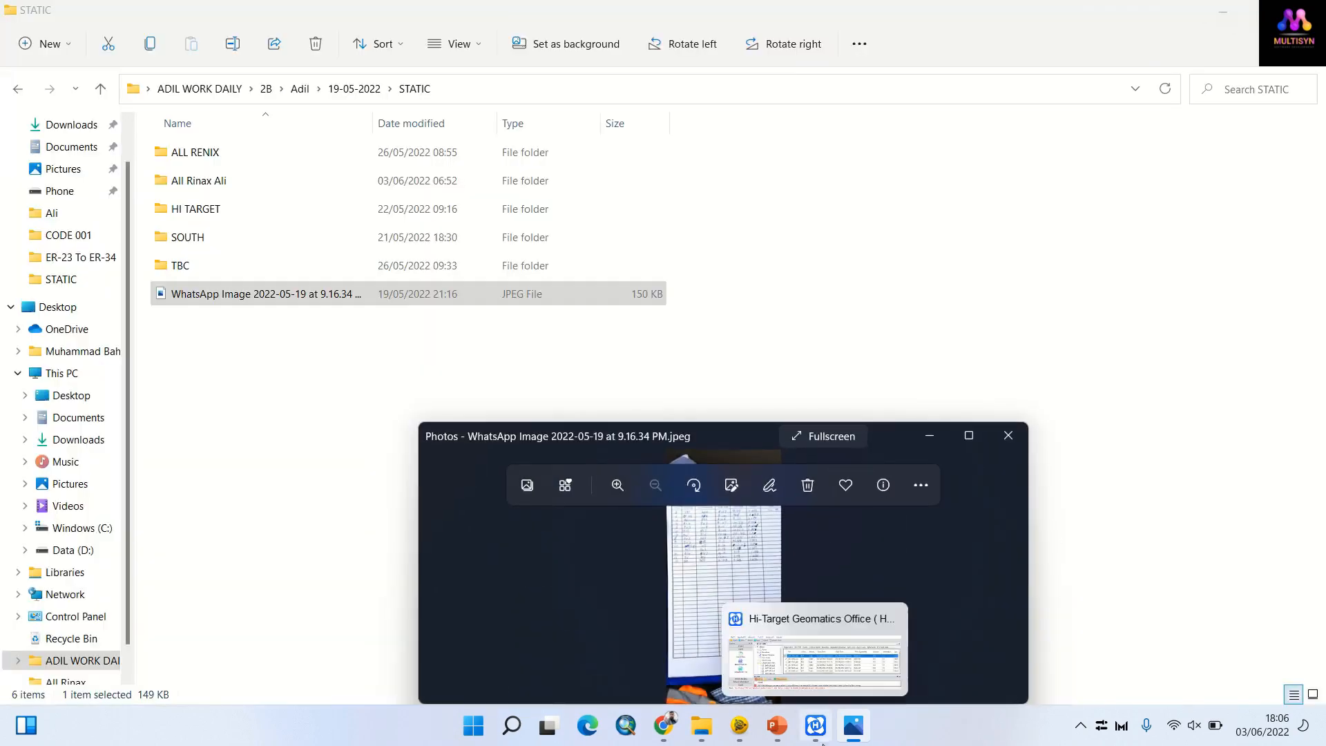
pyautogui.click(831, 666)
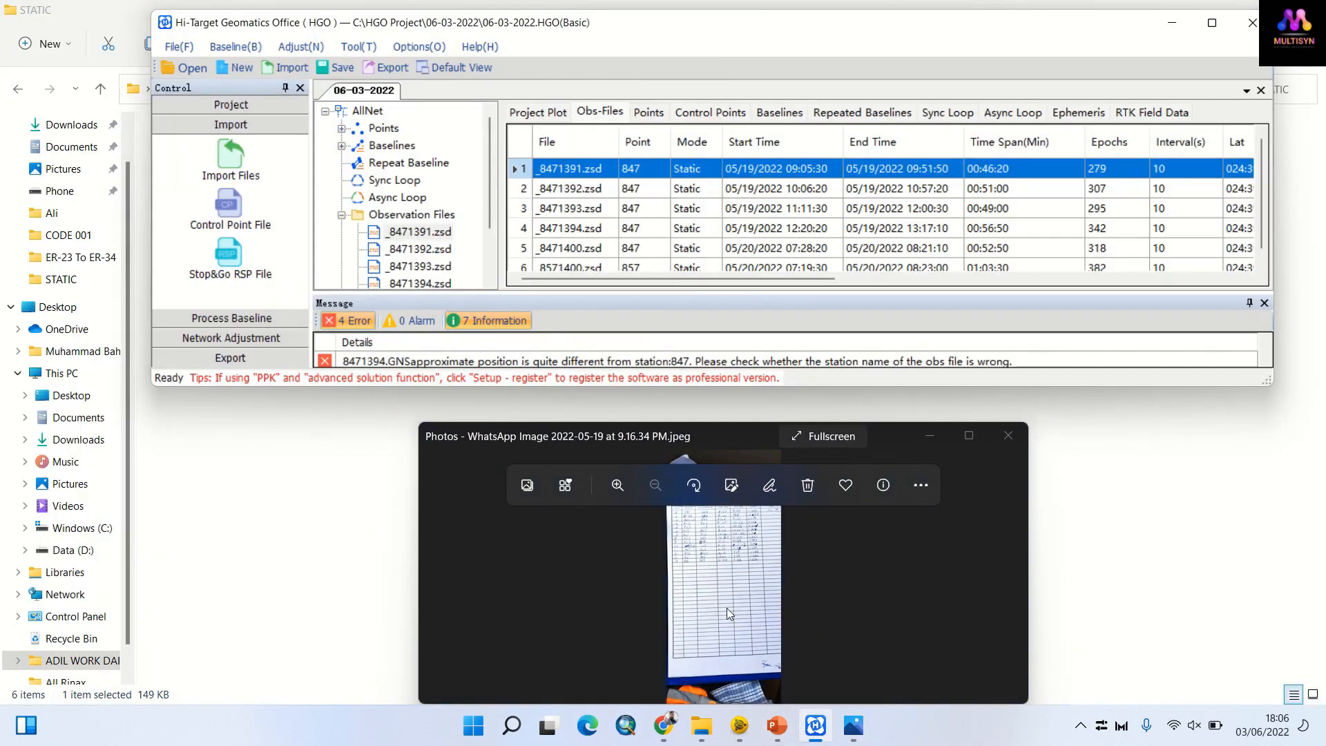
pyautogui.scroll(8, 720, 568)
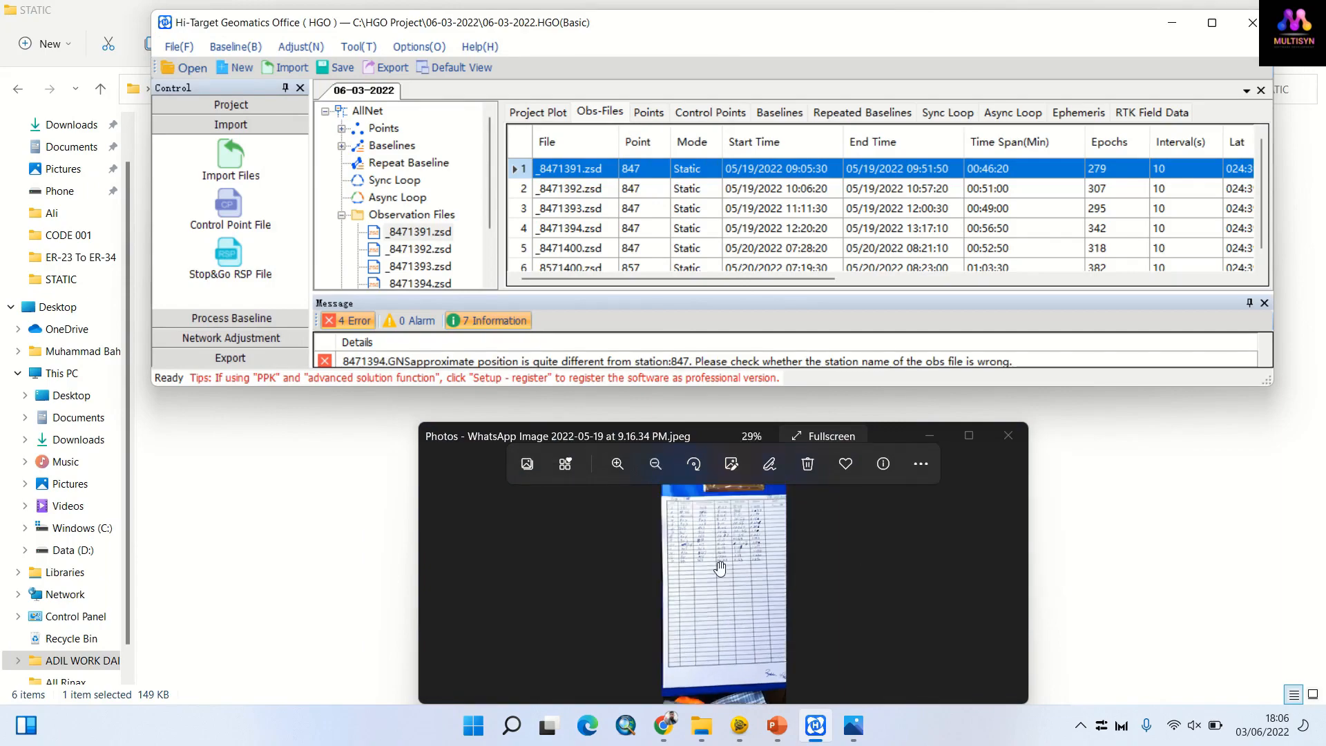
pyautogui.moveTo(720, 567); pyautogui.dragTo(777, 636)
pyautogui.scroll(-5, 777, 636)
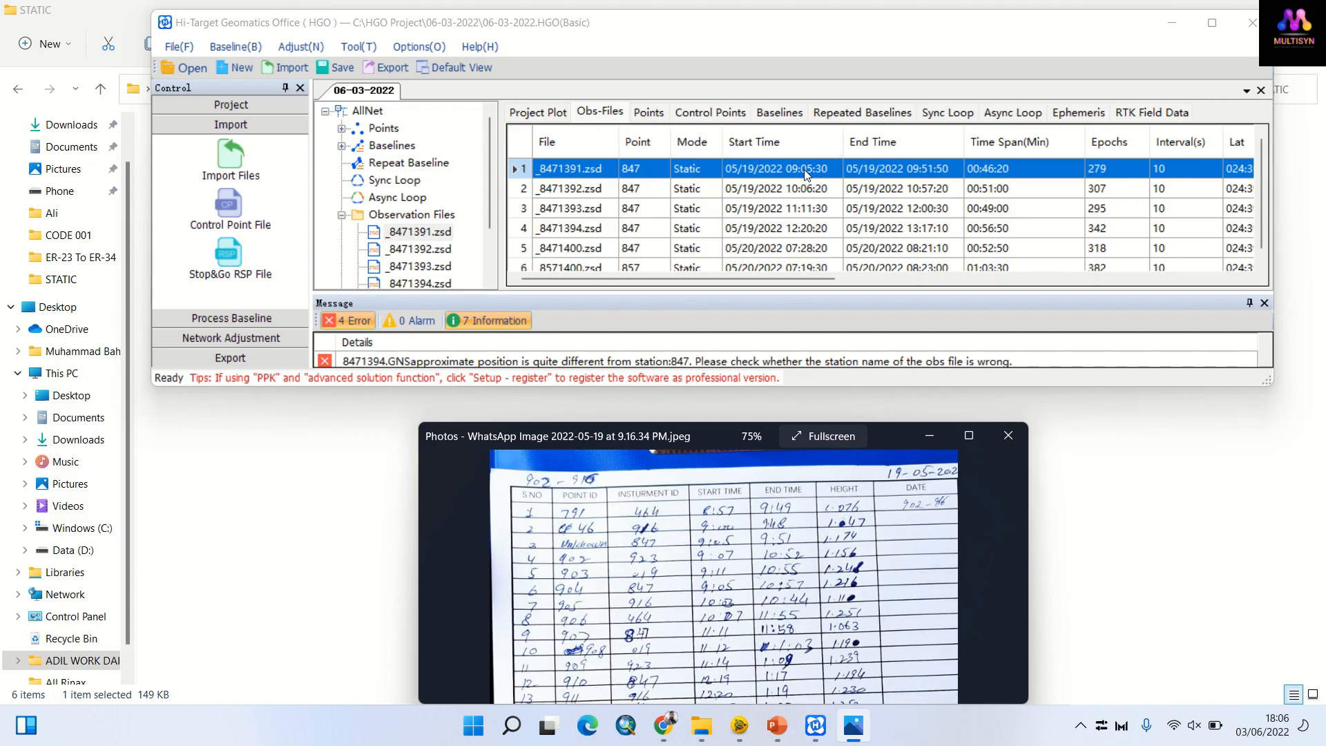
# Step: Open the properties of _8471391.zsd and apply ER-904 as its point name
pyautogui.rightClick(608, 179)
pyautogui.click(614, 186)
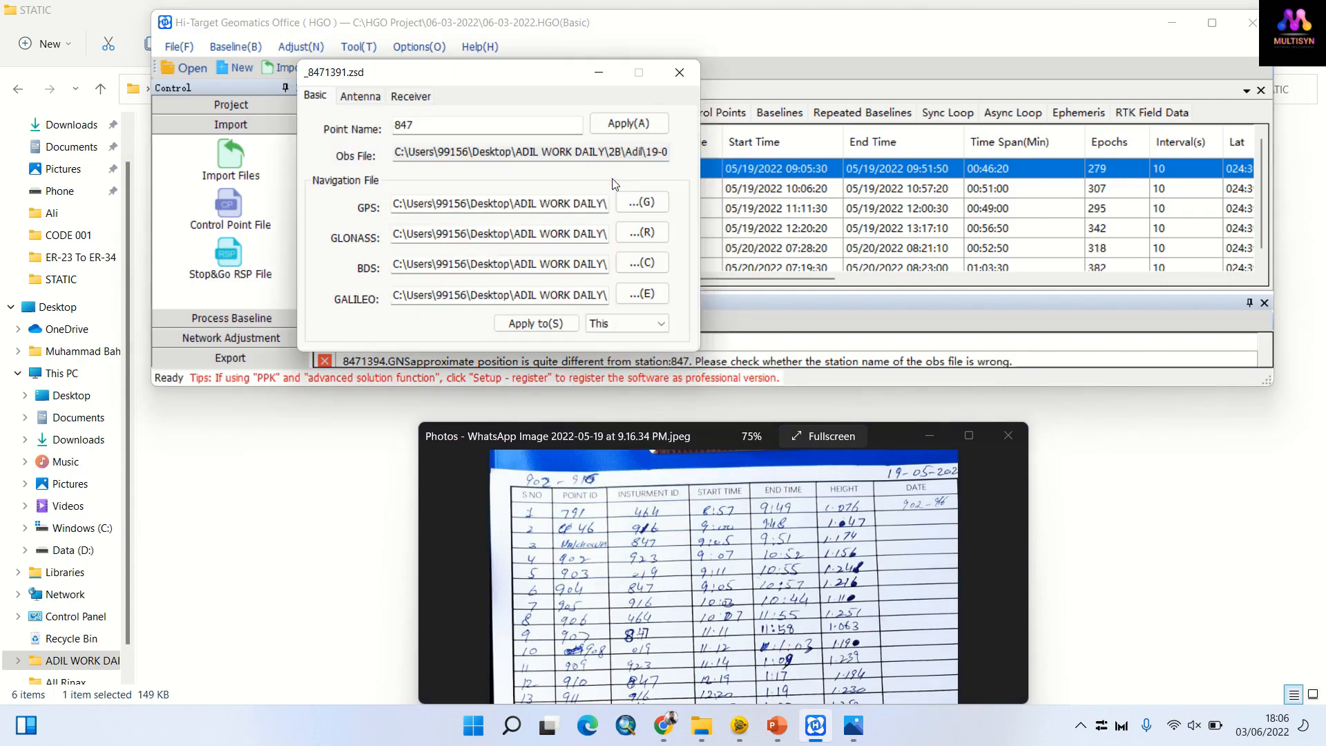
pyautogui.doubleClick(421, 128)
pyautogui.write('er')
pyautogui.click(616, 130)
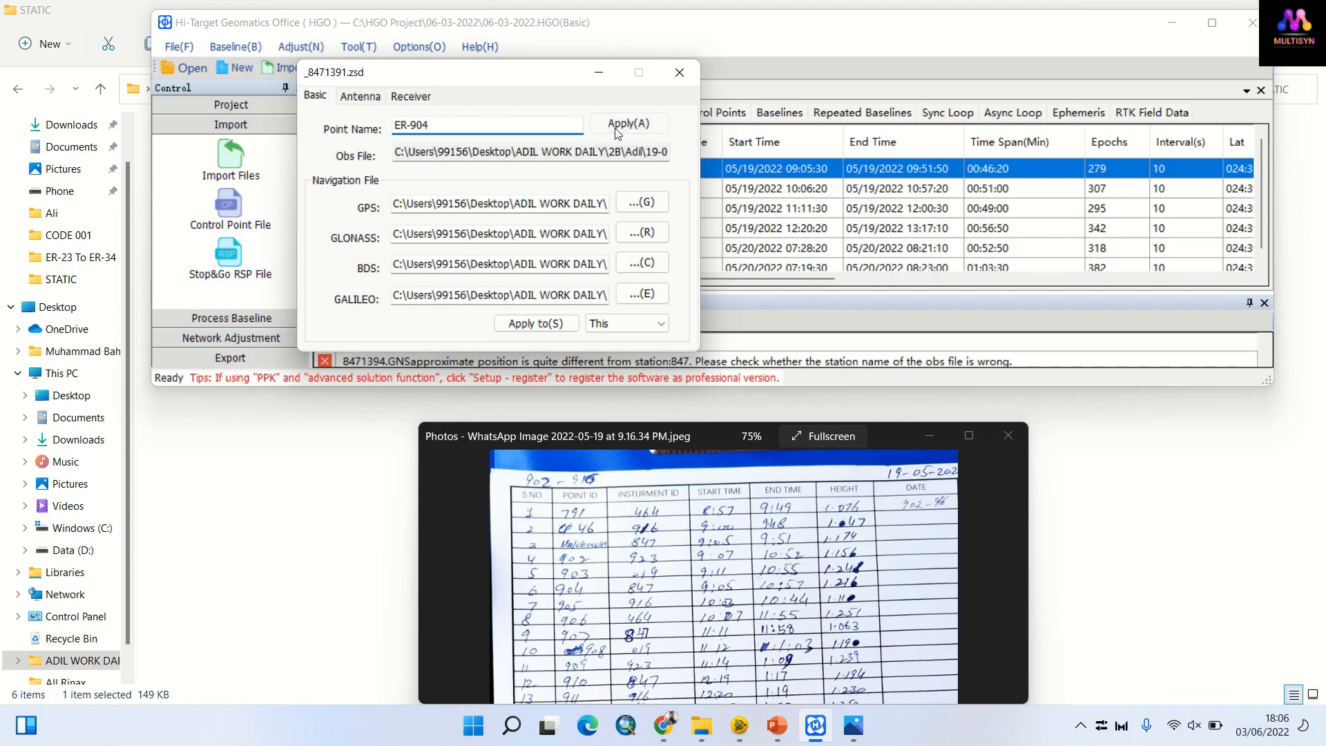
# Step: For _8471391.zsd, set both antenna-height scopes to All and apply an antenna height of 1.216 m
pyautogui.click(361, 96)
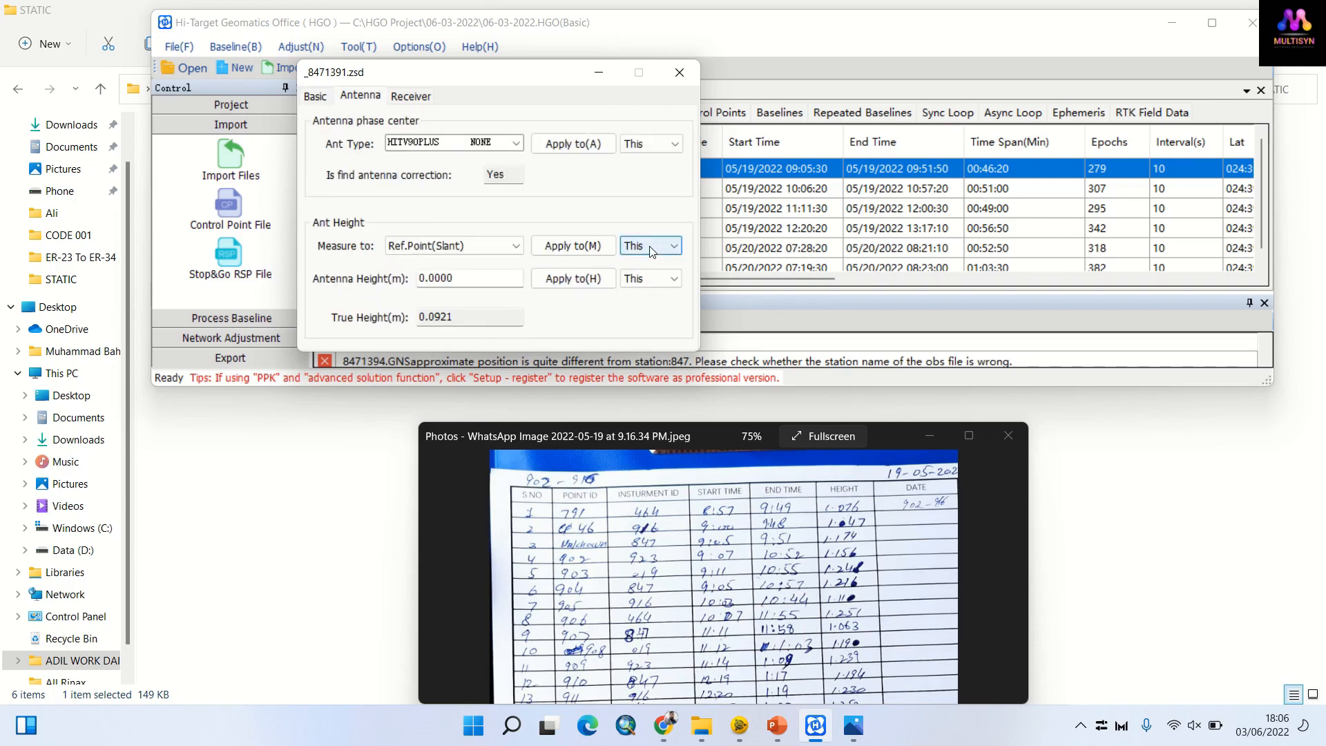
pyautogui.click(642, 275)
pyautogui.click(650, 278)
pyautogui.click(637, 308)
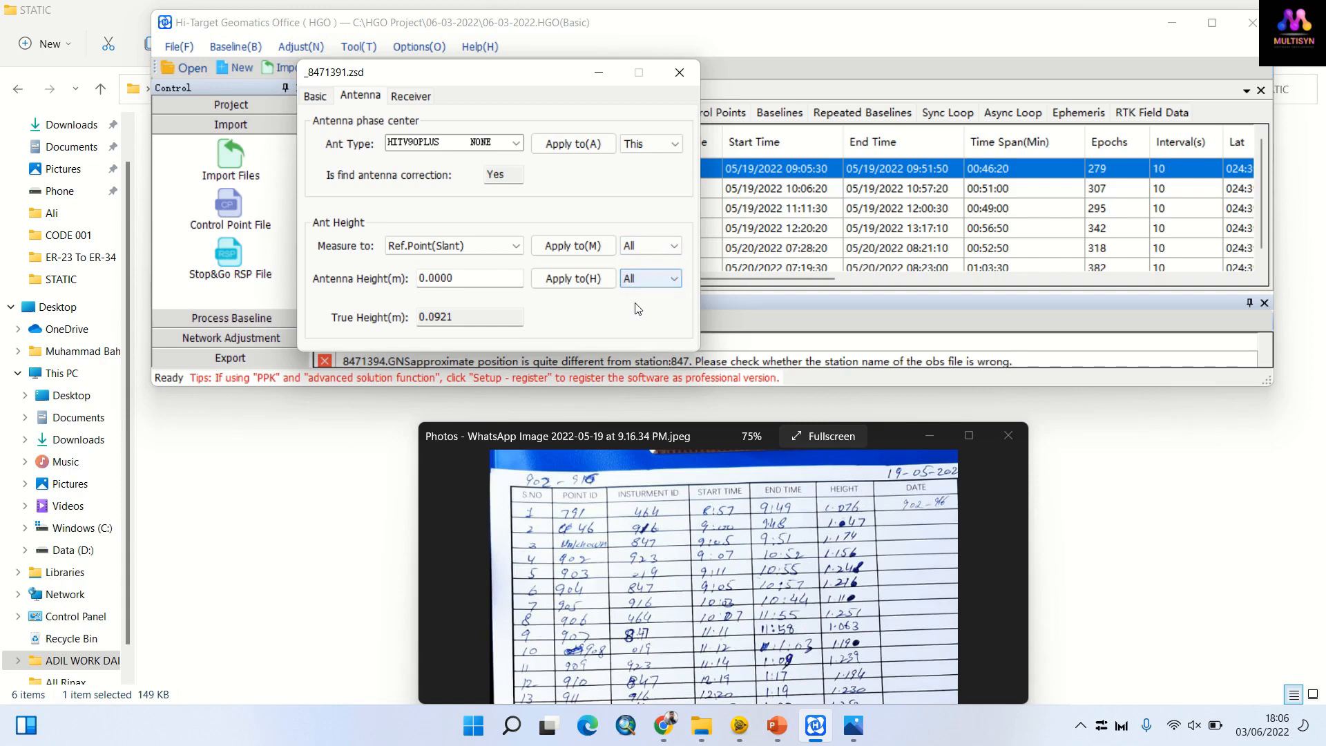
pyautogui.moveTo(454, 281); pyautogui.dragTo(379, 288)
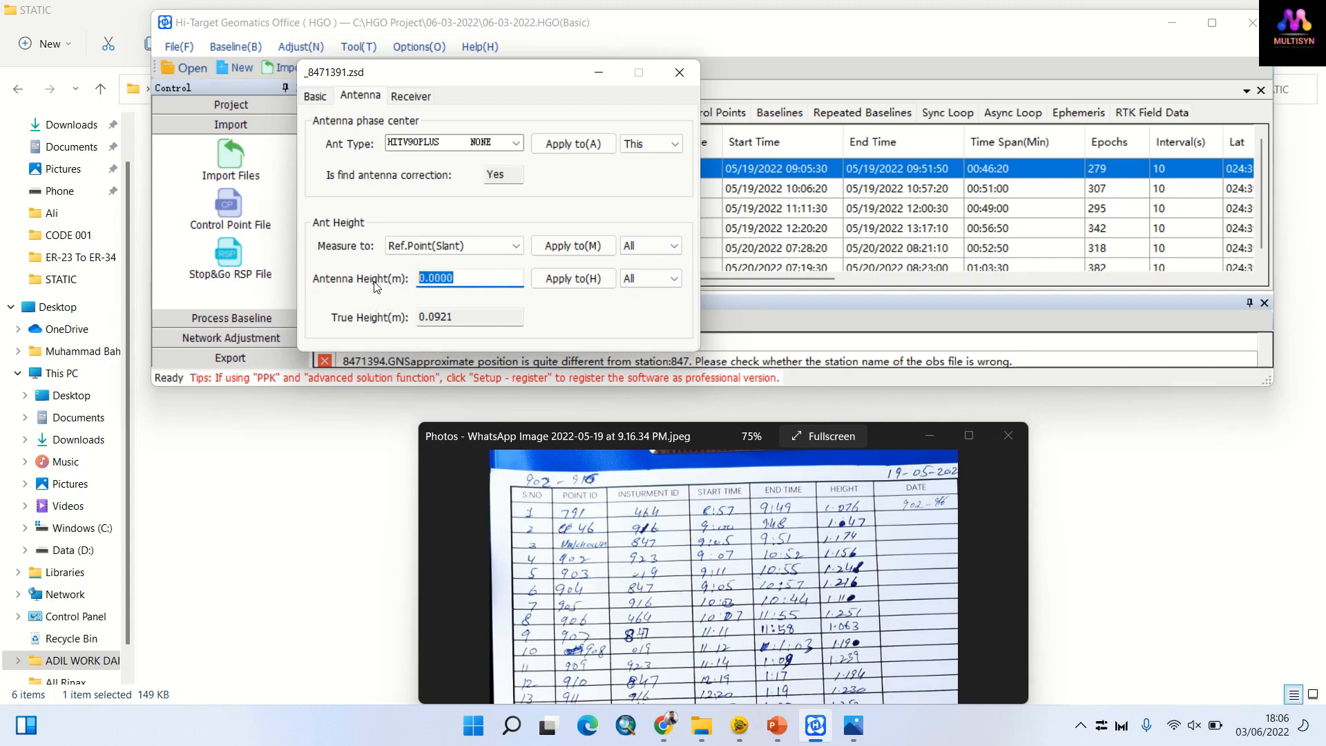
pyautogui.press('BackSpace')
pyautogui.write('1.216')
pyautogui.click(552, 278)
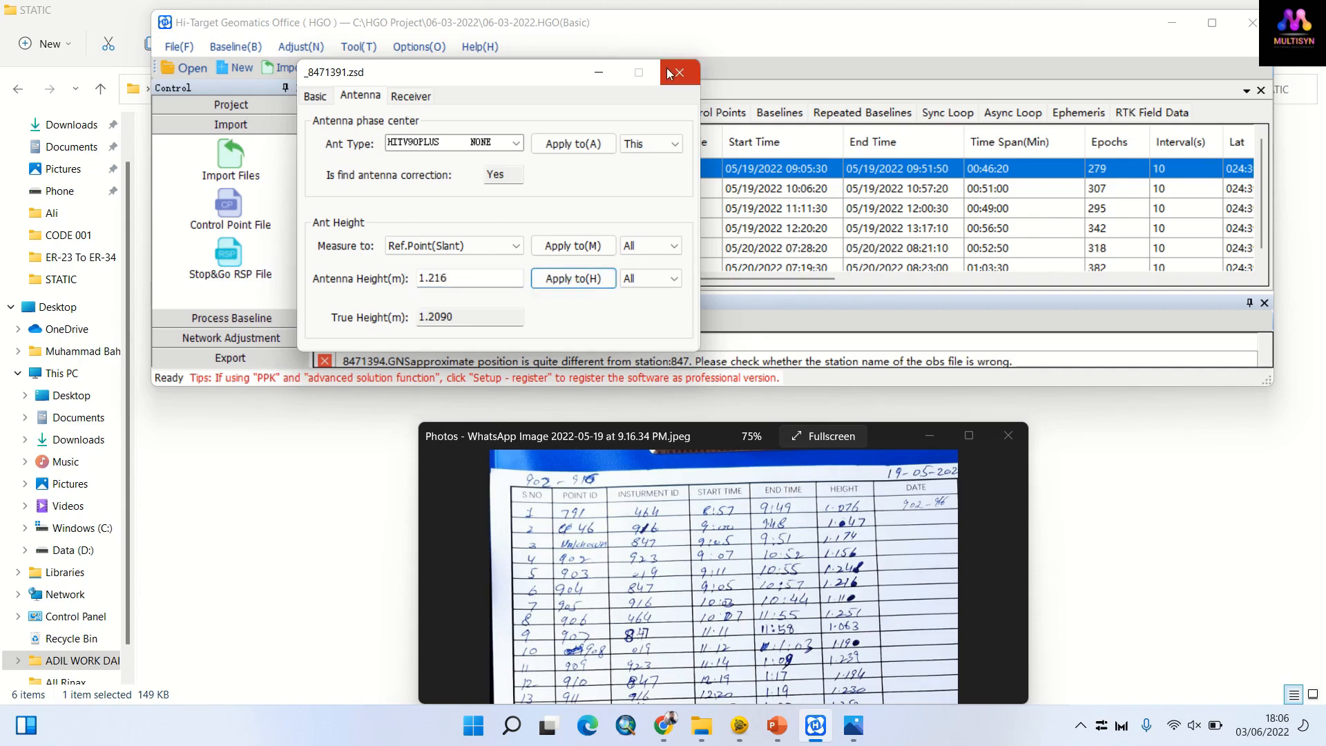
# Step: Move the properties dialog clear of the file list, select _8471392.zsd, and apply ER-904 as its point name
pyautogui.moveTo(526, 78); pyautogui.dragTo(318, 76)
pyautogui.click(578, 194)
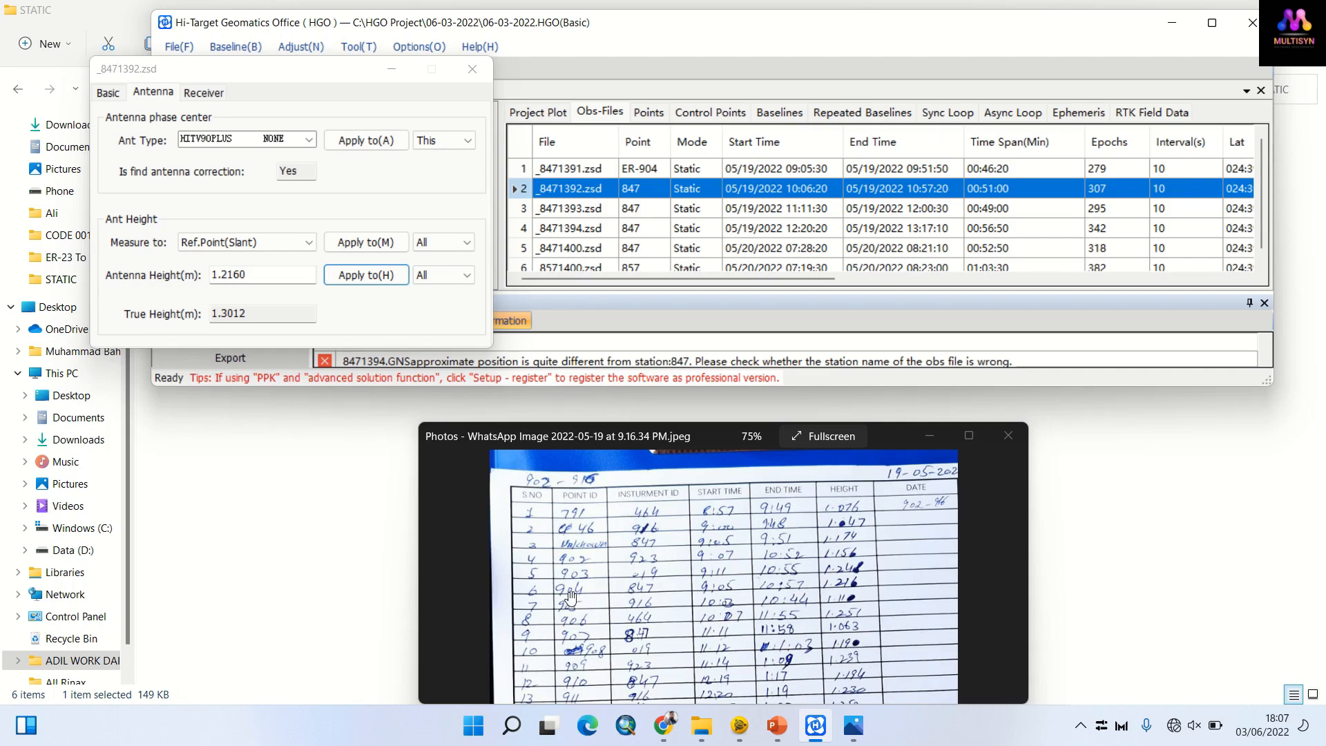
pyautogui.click(107, 92)
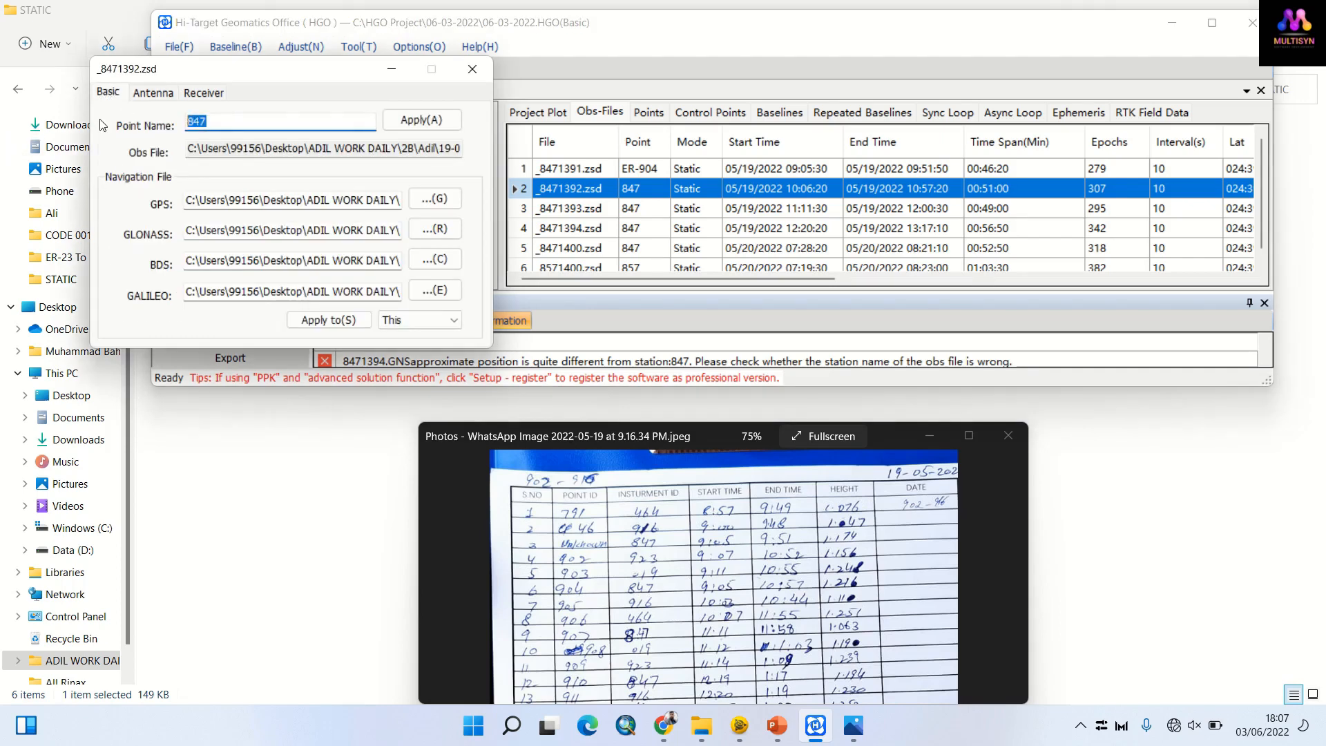
pyautogui.write('ER-904')
pyautogui.press('Return')
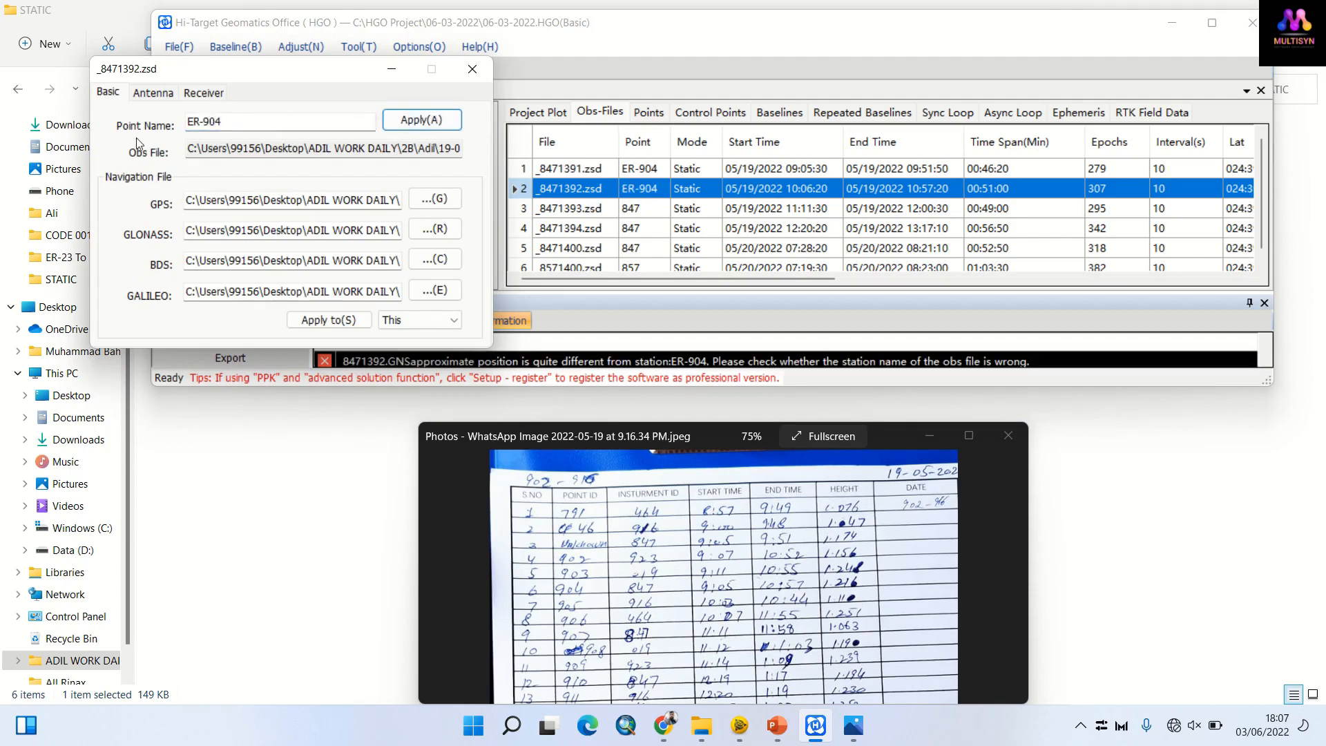
# Step: Enter an antenna height of 1.216 m for _8471392.zsd and apply it with the scope All
pyautogui.click(153, 93)
pyautogui.moveTo(252, 276); pyautogui.dragTo(132, 279)
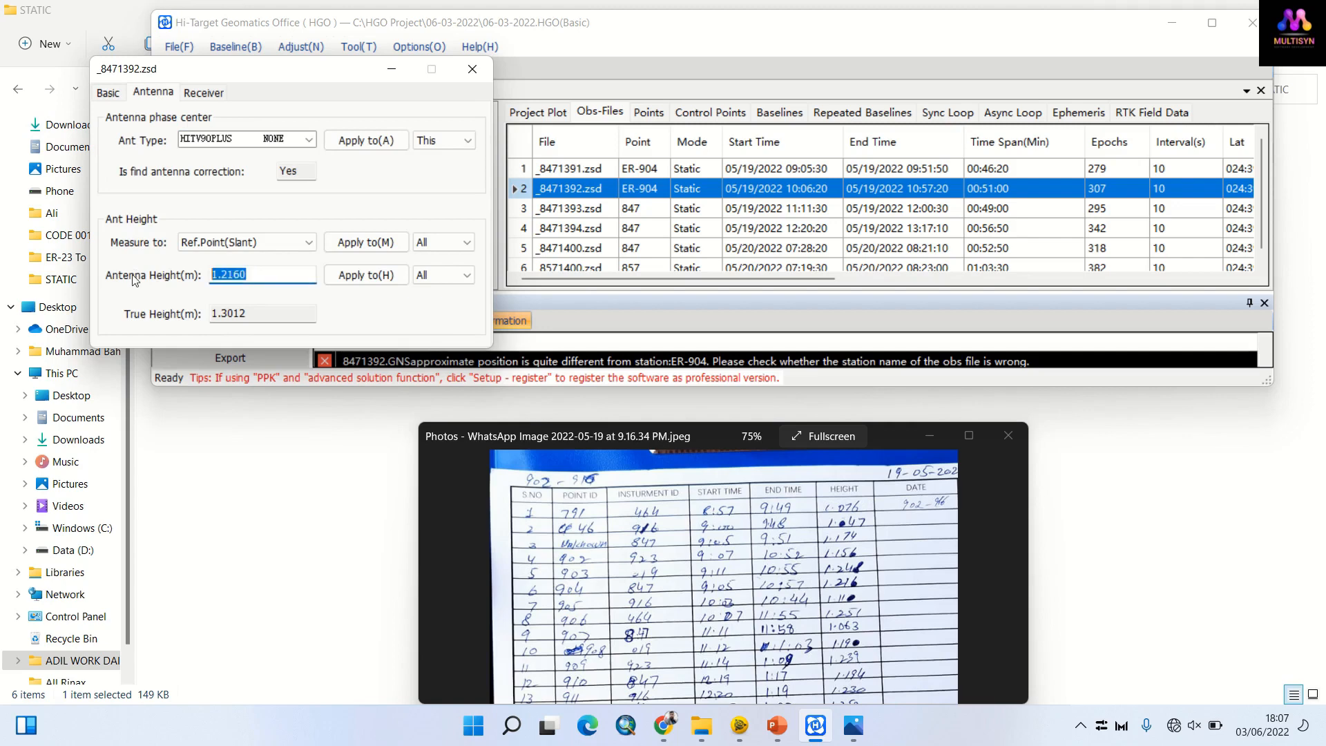
pyautogui.press('BackSpace')
pyautogui.write('1.216')
pyautogui.click(331, 274)
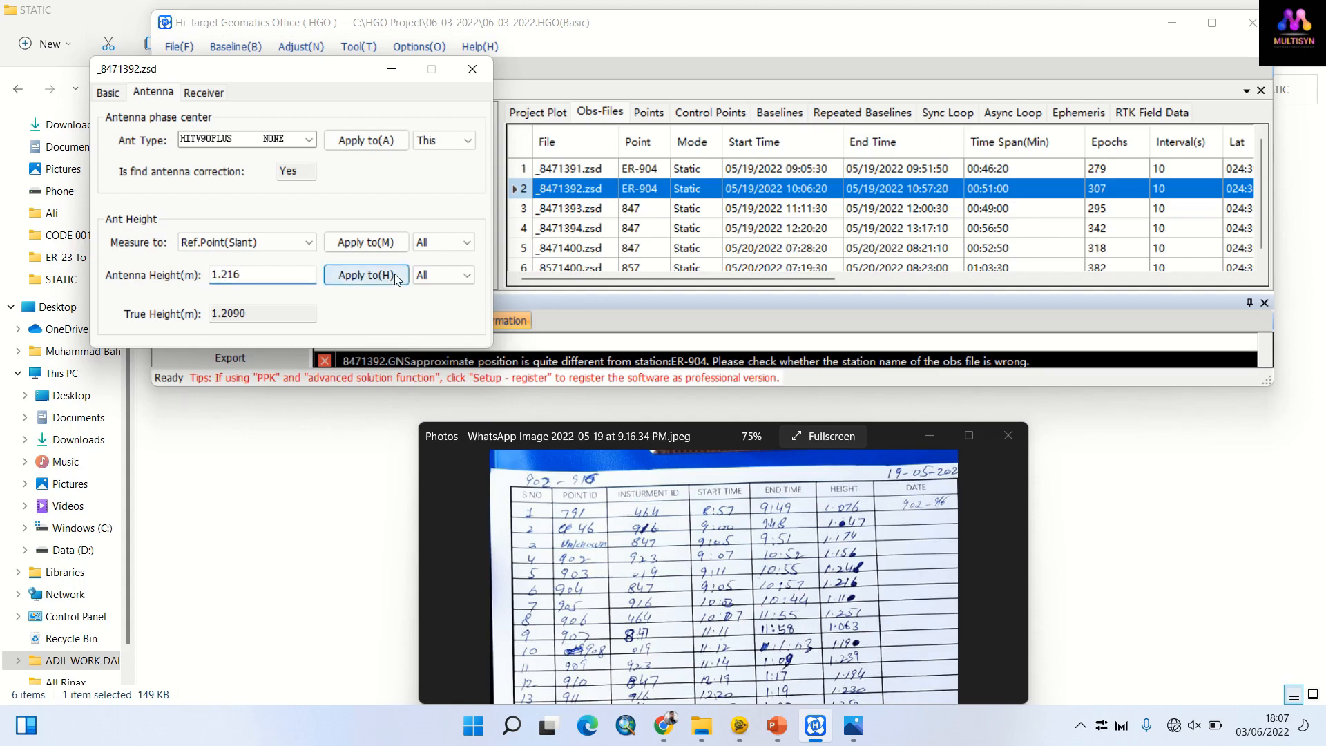
# Step: Select _8471393.zsd and apply ER-907 as its point name
pyautogui.click(684, 207)
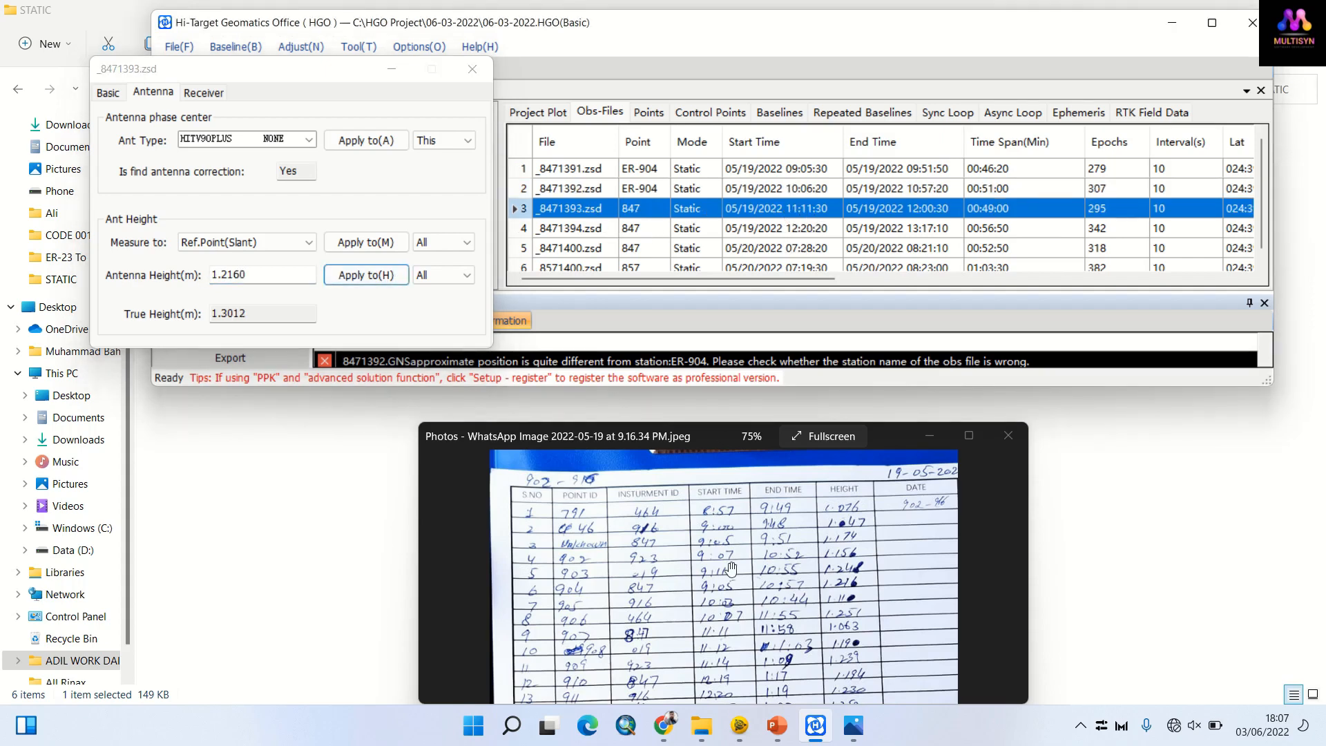
pyautogui.moveTo(739, 725)
pyautogui.click(106, 93)
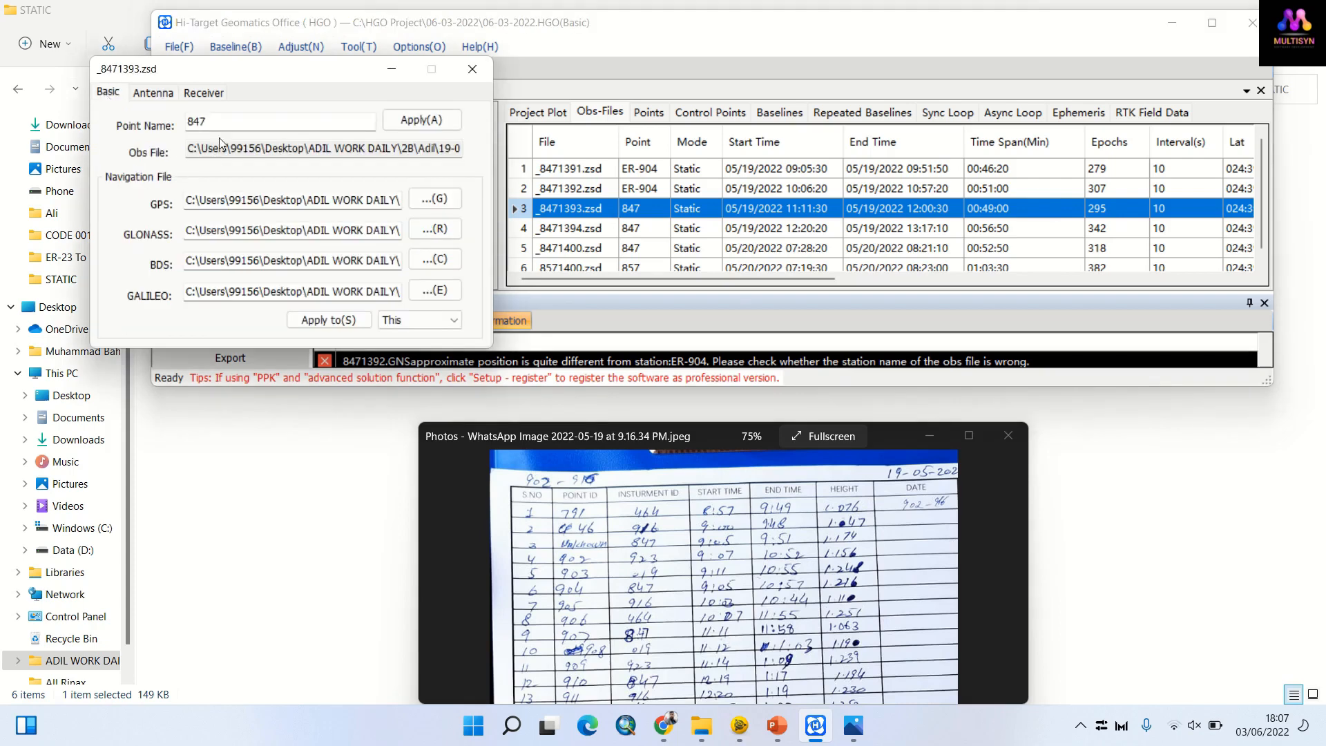
pyautogui.moveTo(220, 125); pyautogui.dragTo(74, 125)
pyautogui.write('ER')
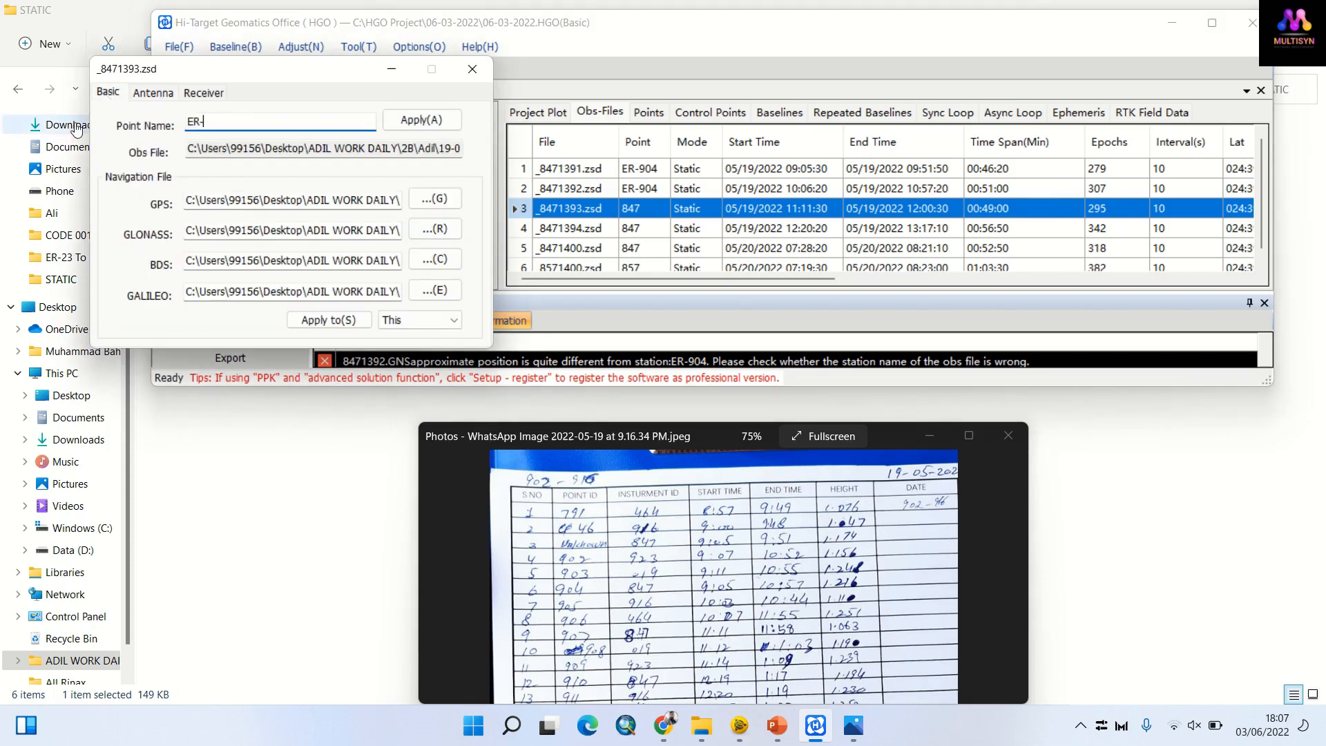
pyautogui.write('-907')
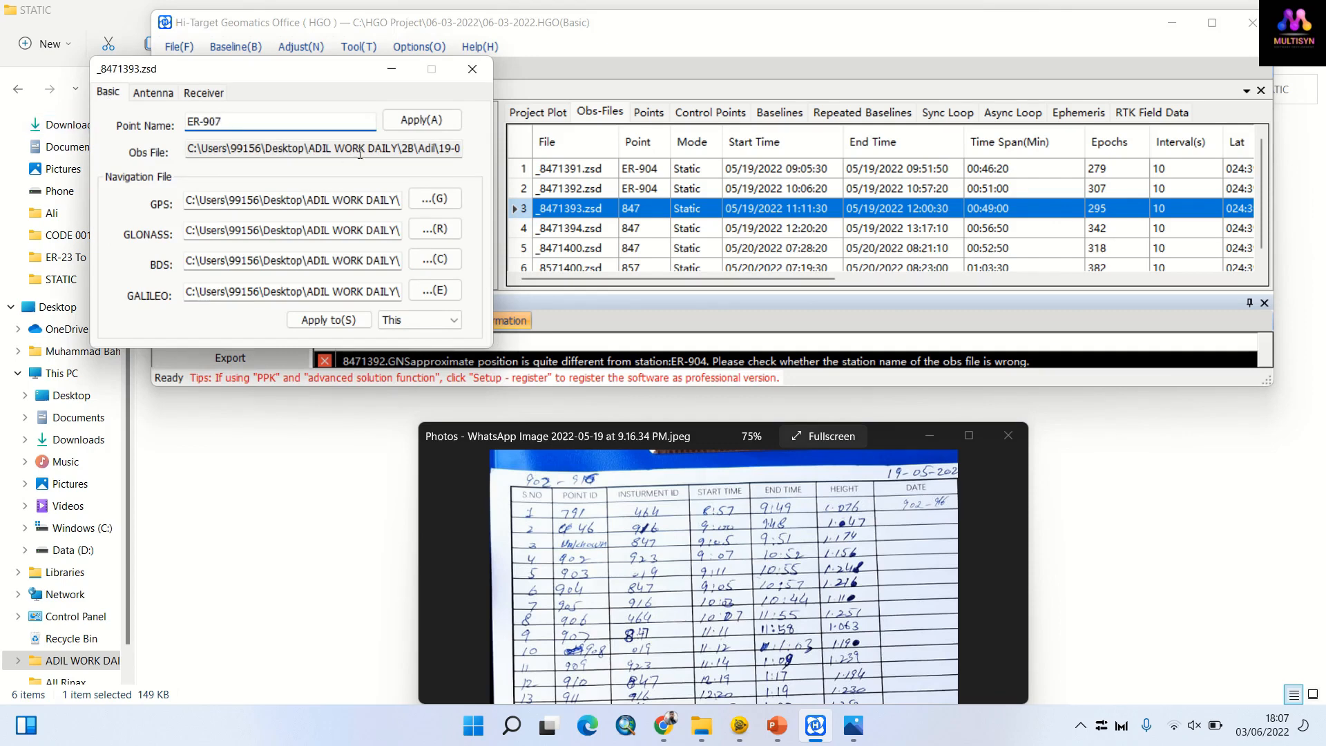
pyautogui.hotkey('alt', 'a')
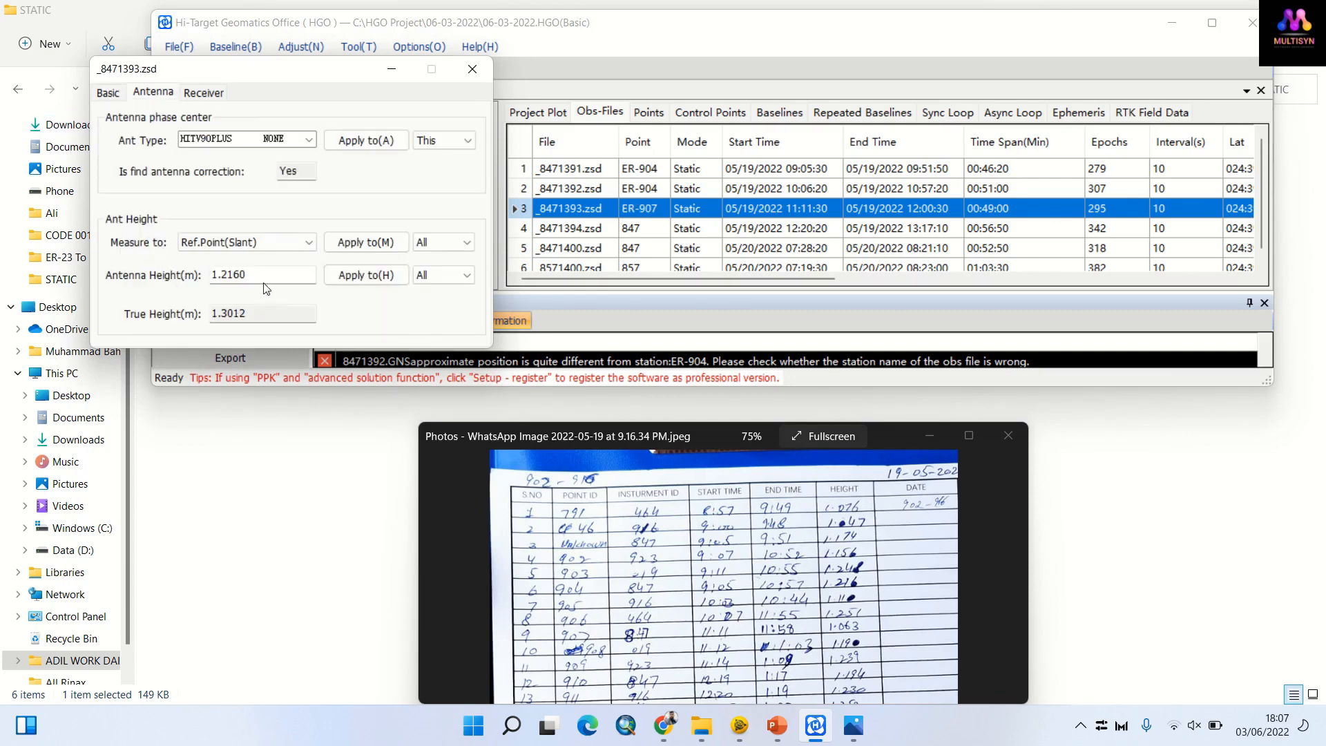
# Step: Enter an antenna height of 1.063 m for _8471393.zsd and apply it with the scope All
pyautogui.moveTo(249, 275); pyautogui.dragTo(166, 283)
pyautogui.press('BackSpace')
pyautogui.write('1.063')
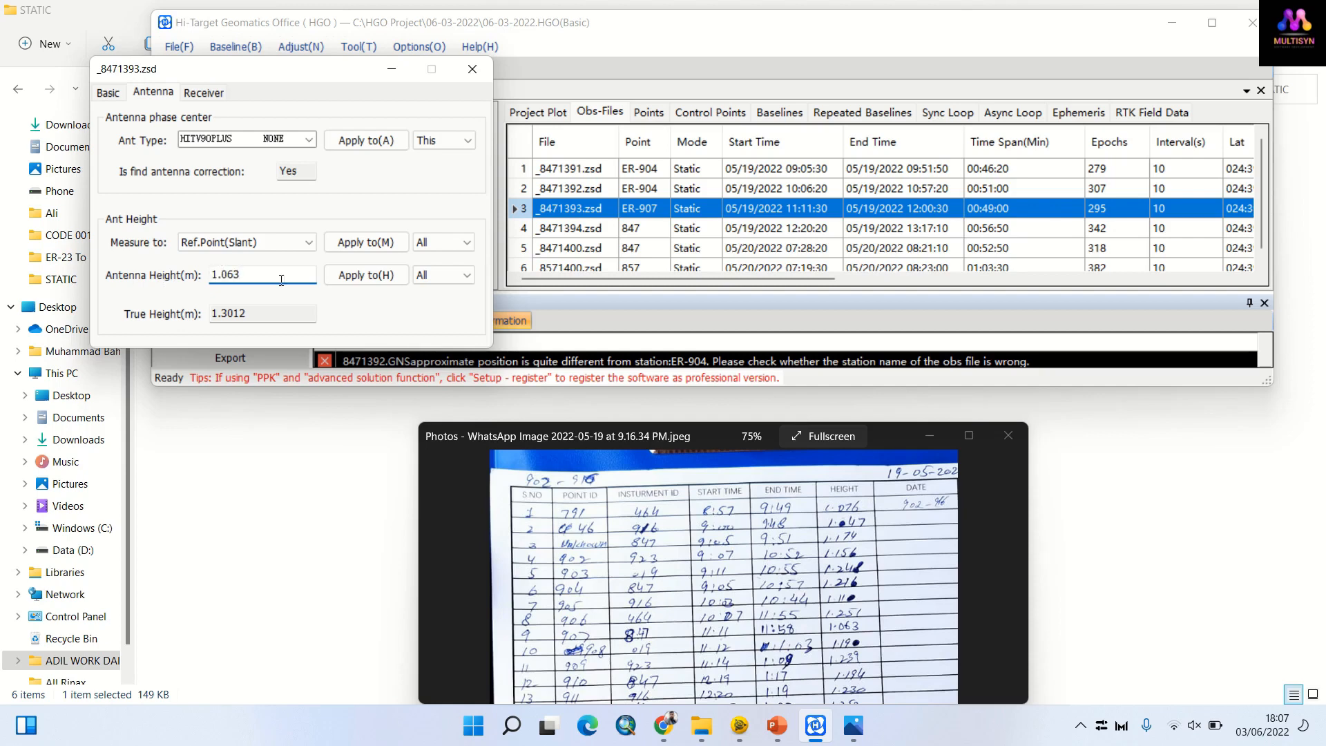
pyautogui.click(366, 275)
# Step: Select _8471394.zsd and apply ER-910 as its point name
pyautogui.click(579, 228)
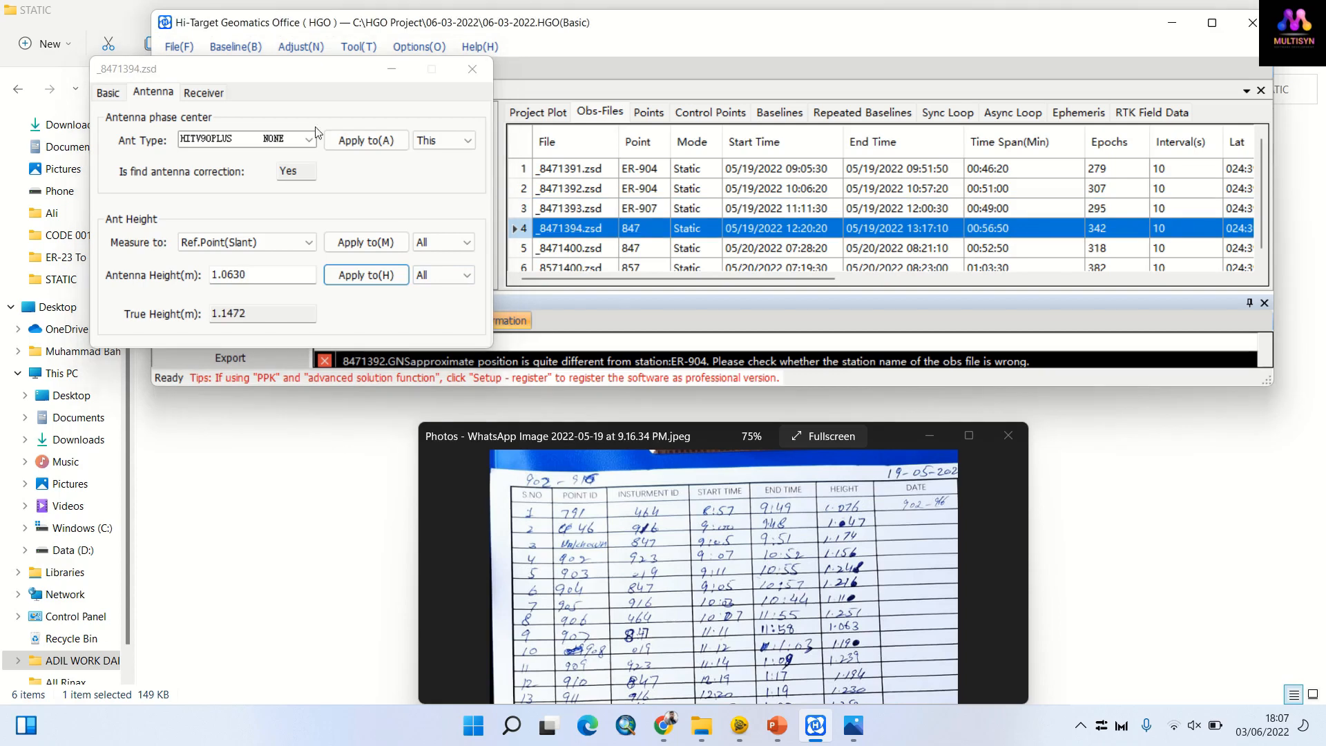
pyautogui.click(106, 92)
pyautogui.write('ER-')
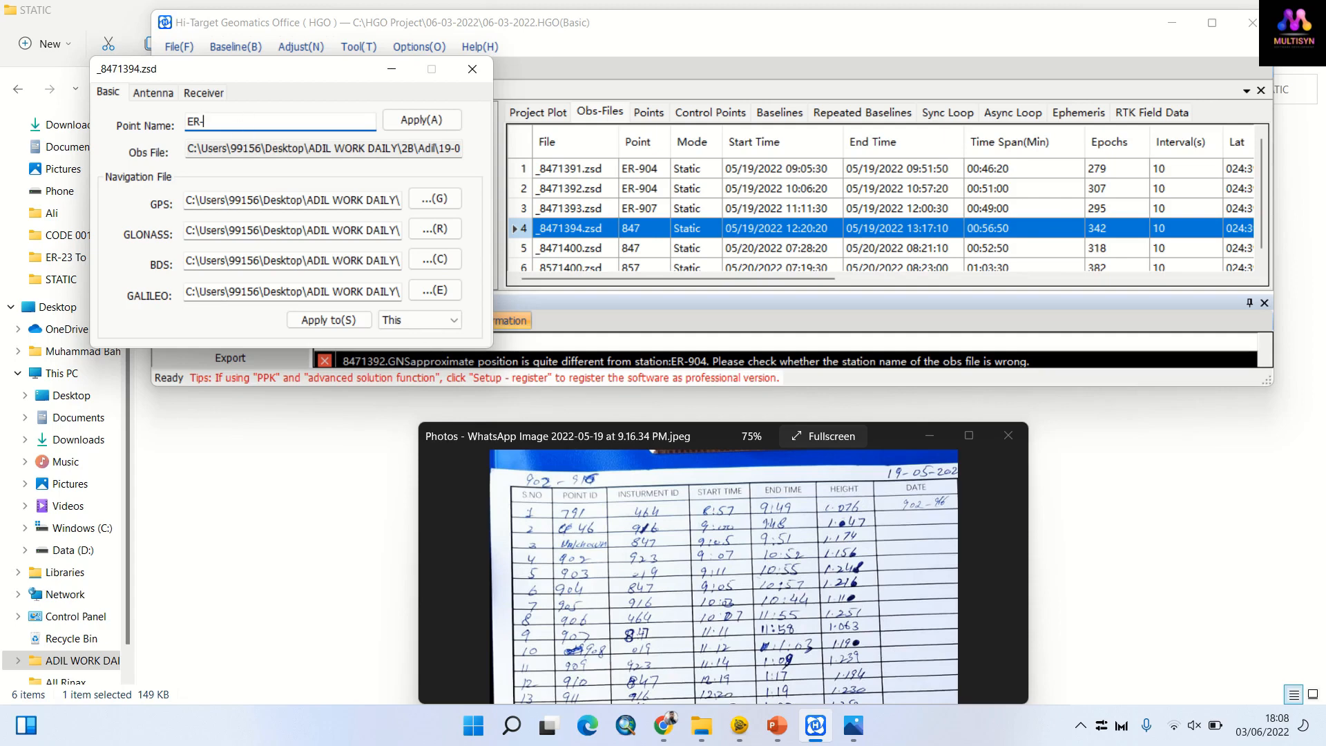
pyautogui.write('910')
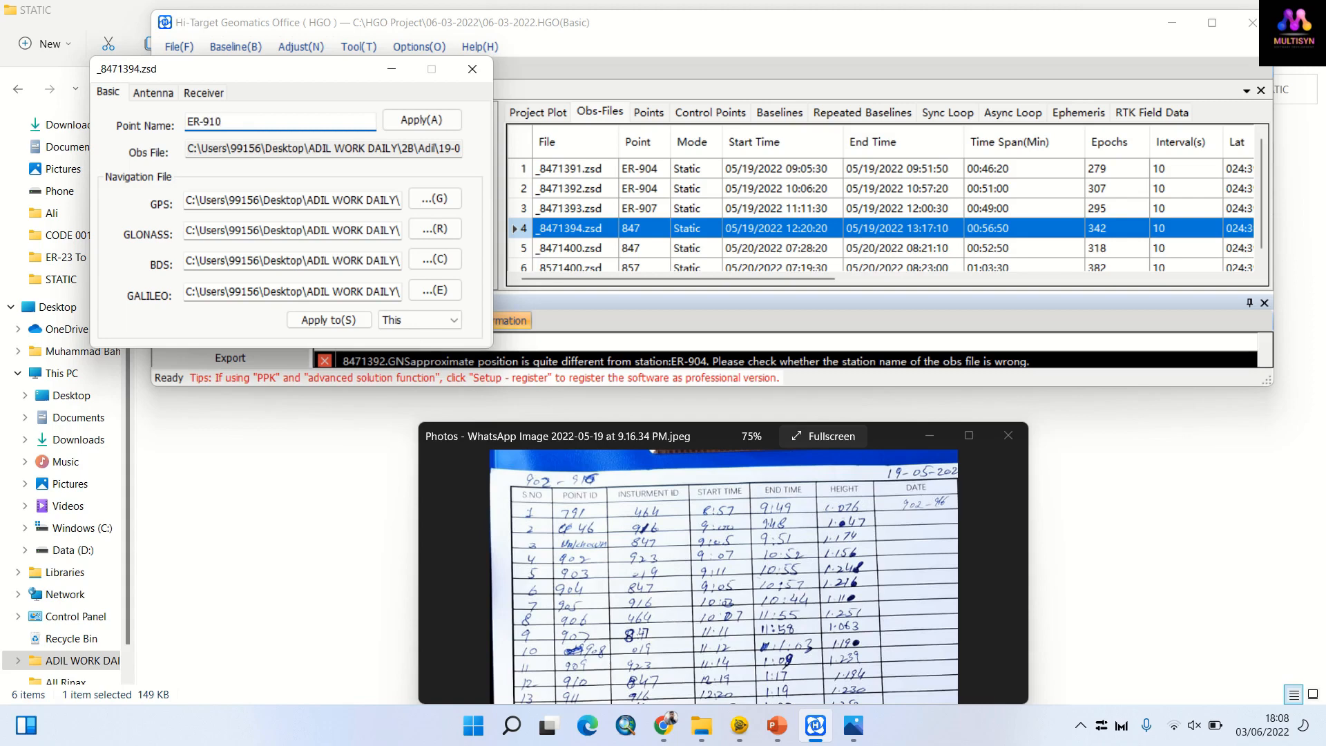
pyautogui.click(421, 119)
# Step: Enter an antenna height of 1.194 m for _8471394.zsd and apply it with the scope All
pyautogui.click(153, 93)
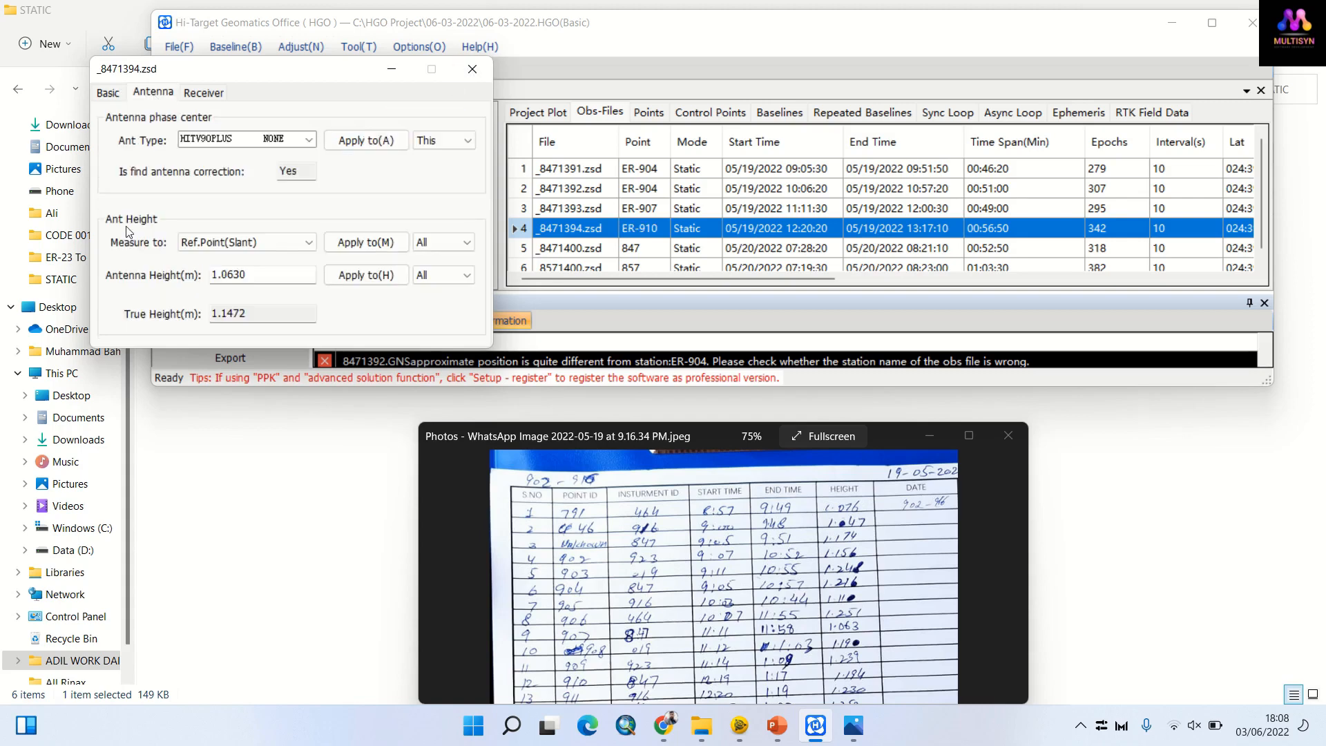
pyautogui.doubleClick(254, 277)
pyautogui.press('BackSpace')
pyautogui.write('1.194')
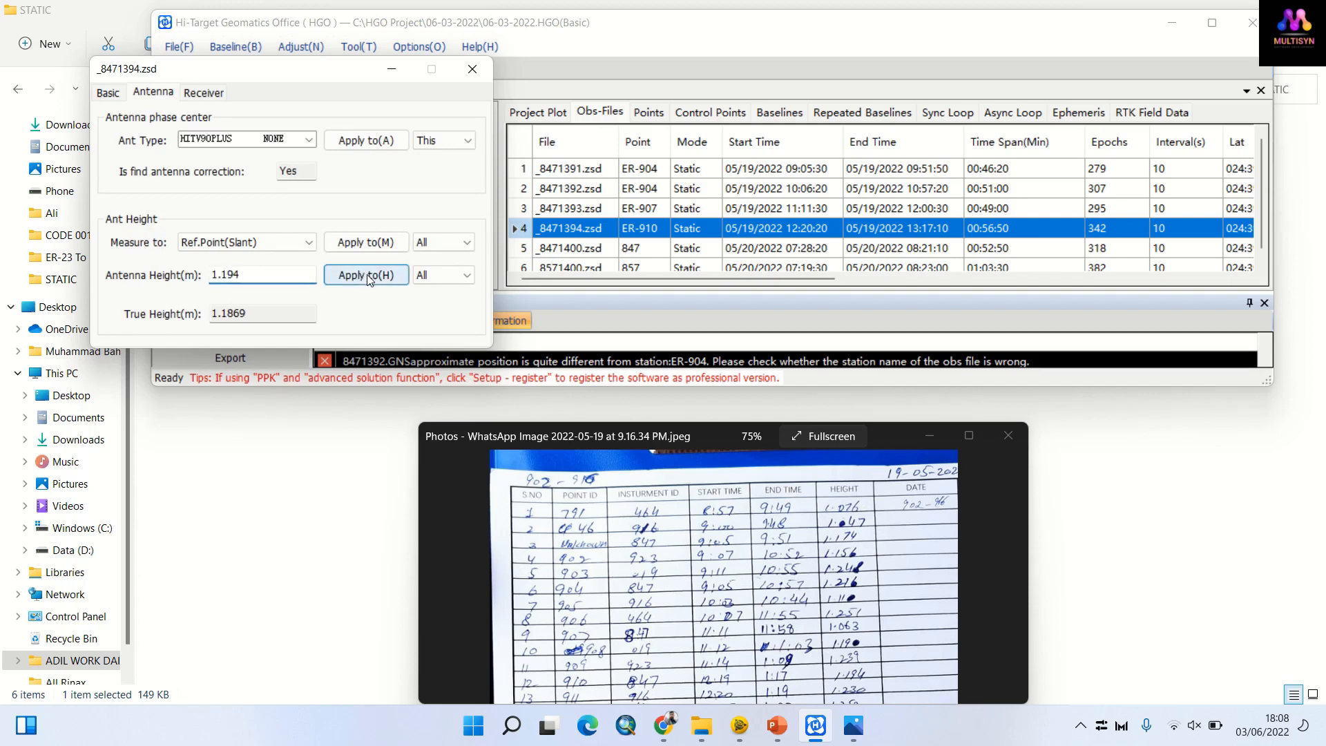
pyautogui.click(368, 277)
pyautogui.scroll(-1, 782, 198)
pyautogui.click(559, 232)
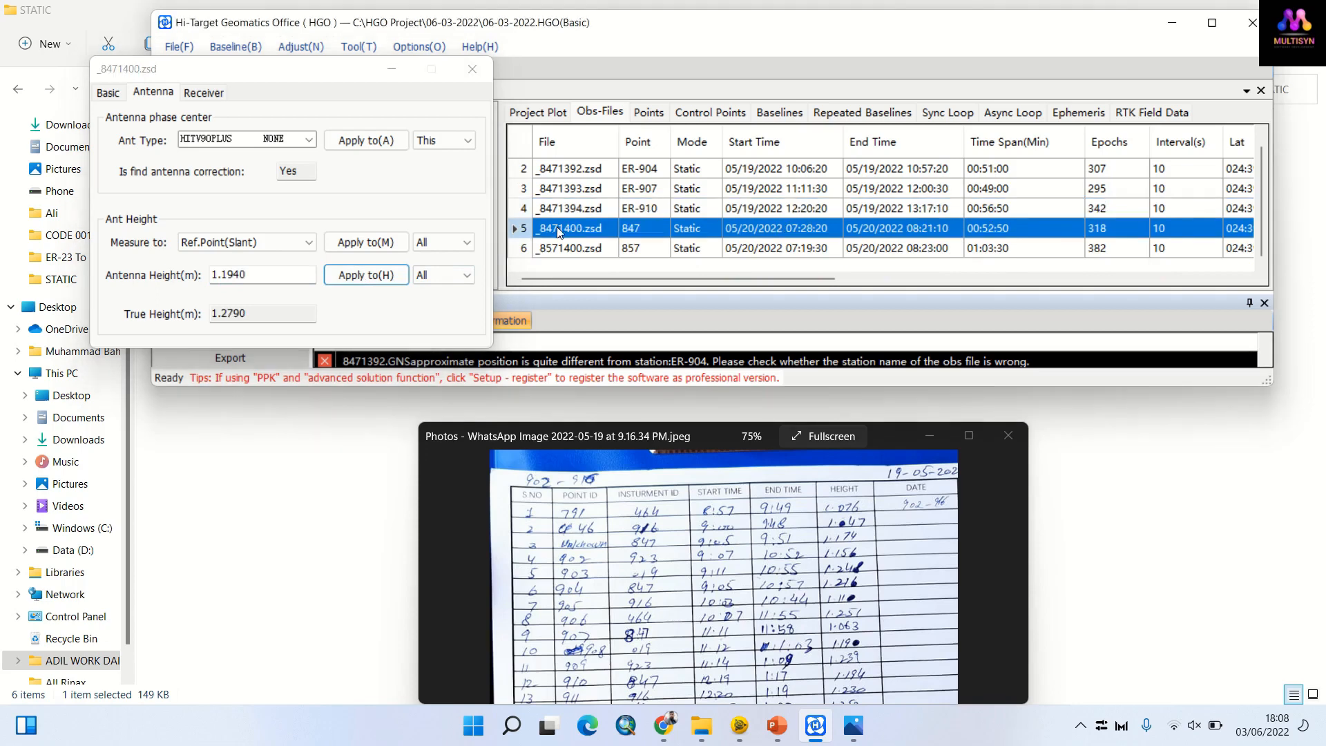
pyautogui.click(108, 93)
pyautogui.doubleClick(217, 119)
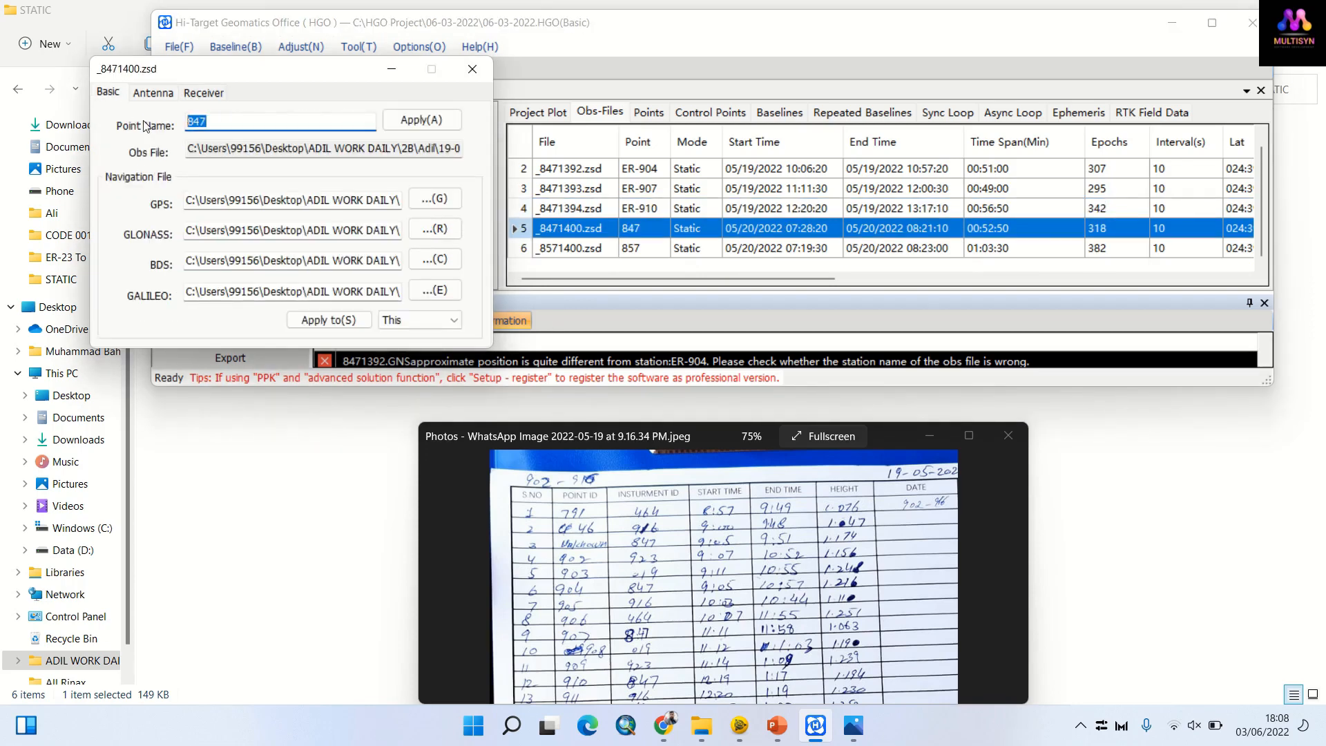
pyautogui.press('BackSpace')
pyautogui.scroll(-1, 762, 605)
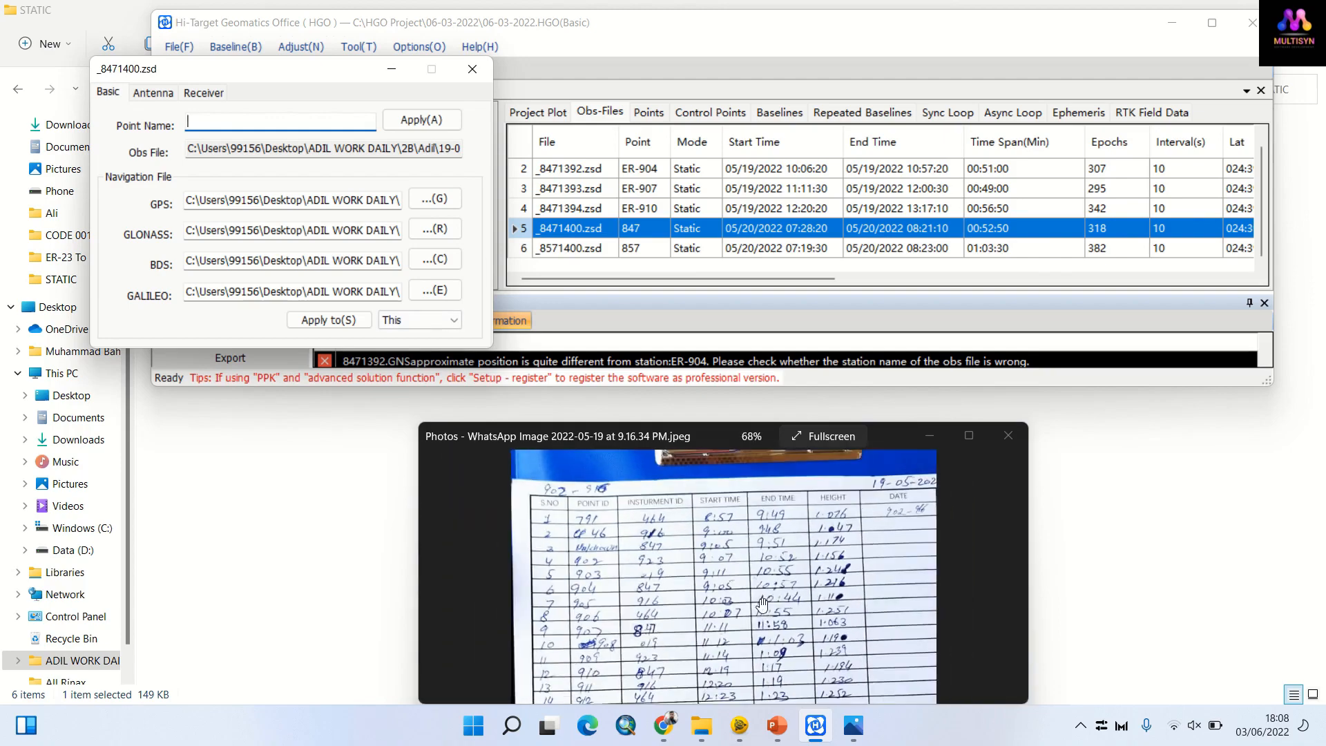
pyautogui.click(762, 604)
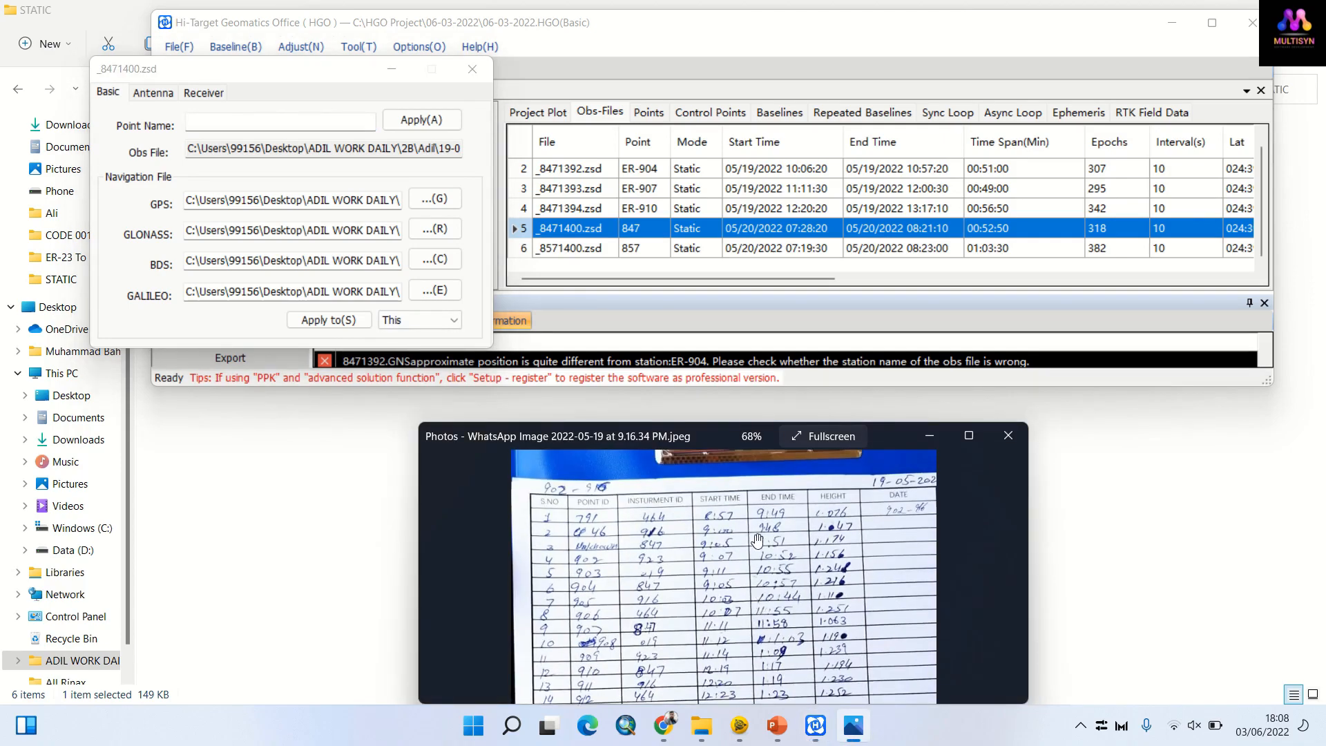
pyautogui.click(575, 253)
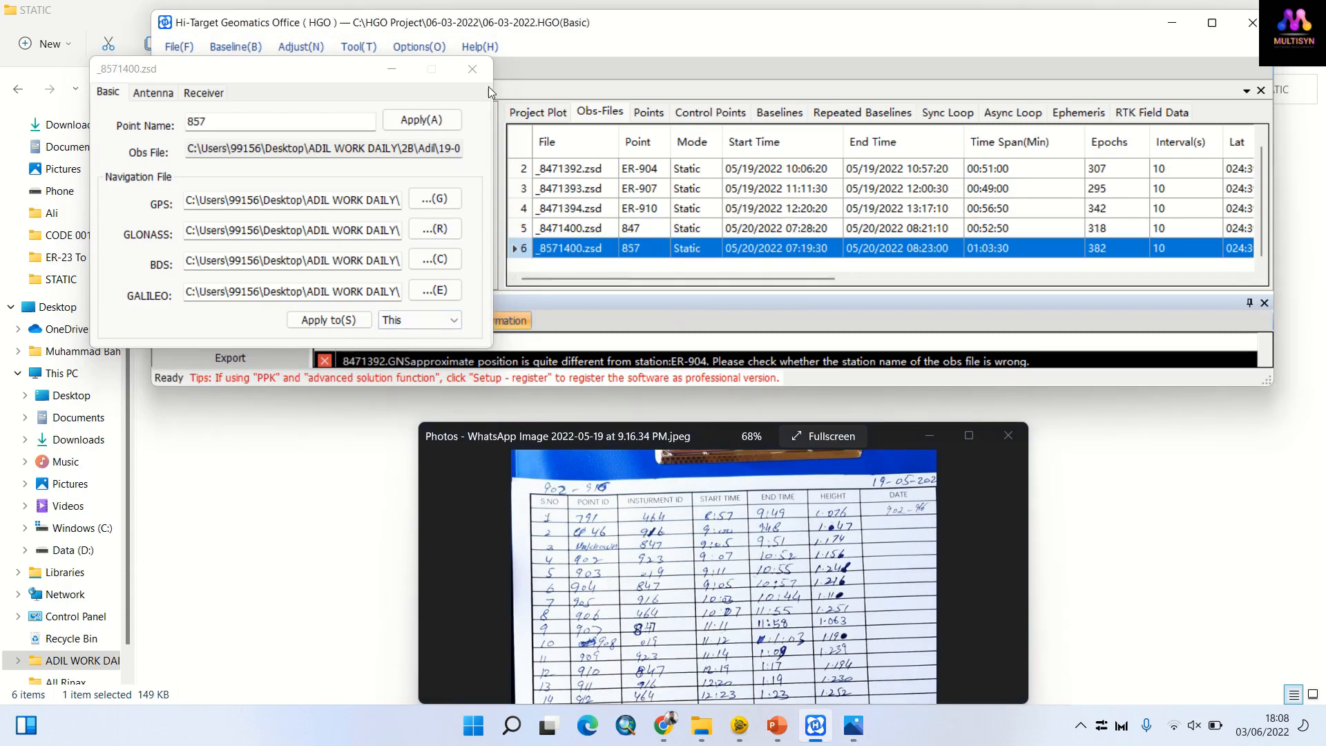
# Step: Close the observation file properties and view the Project Plot in the maximized application window
pyautogui.click(473, 69)
pyautogui.click(538, 112)
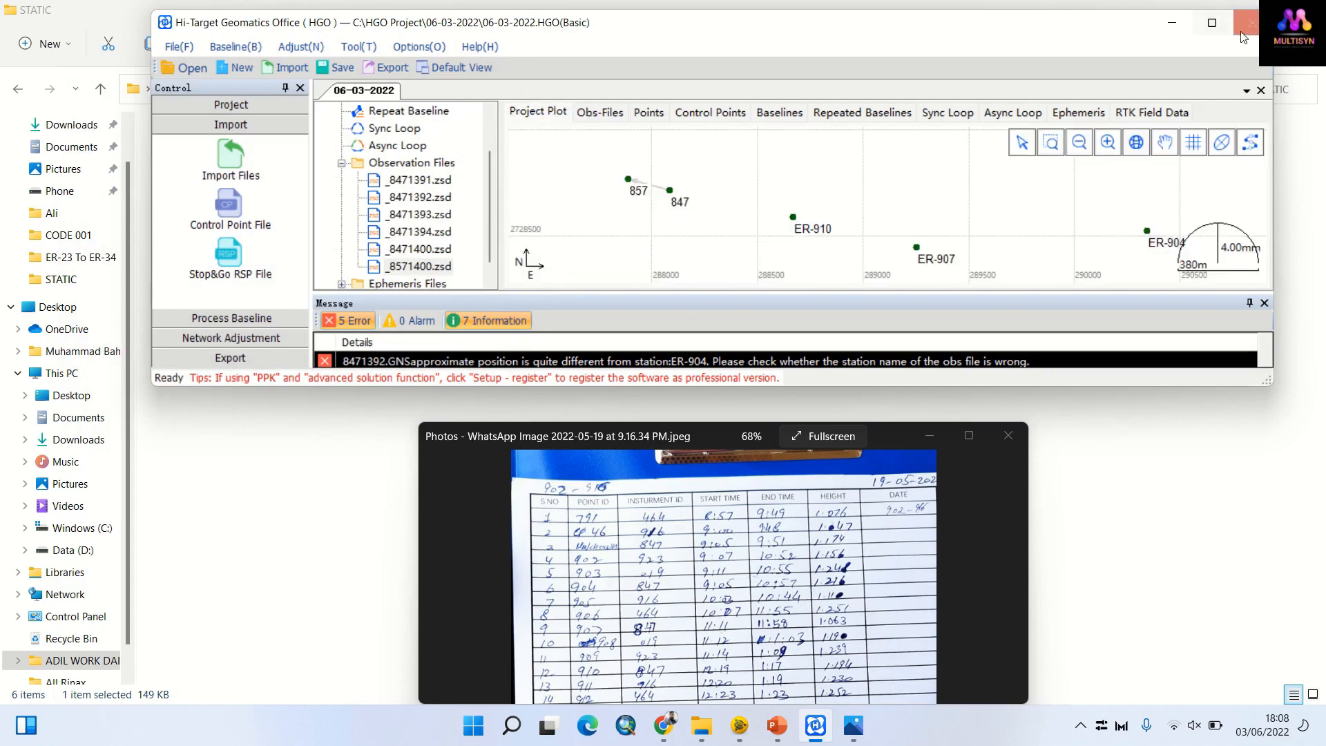
pyautogui.click(1212, 22)
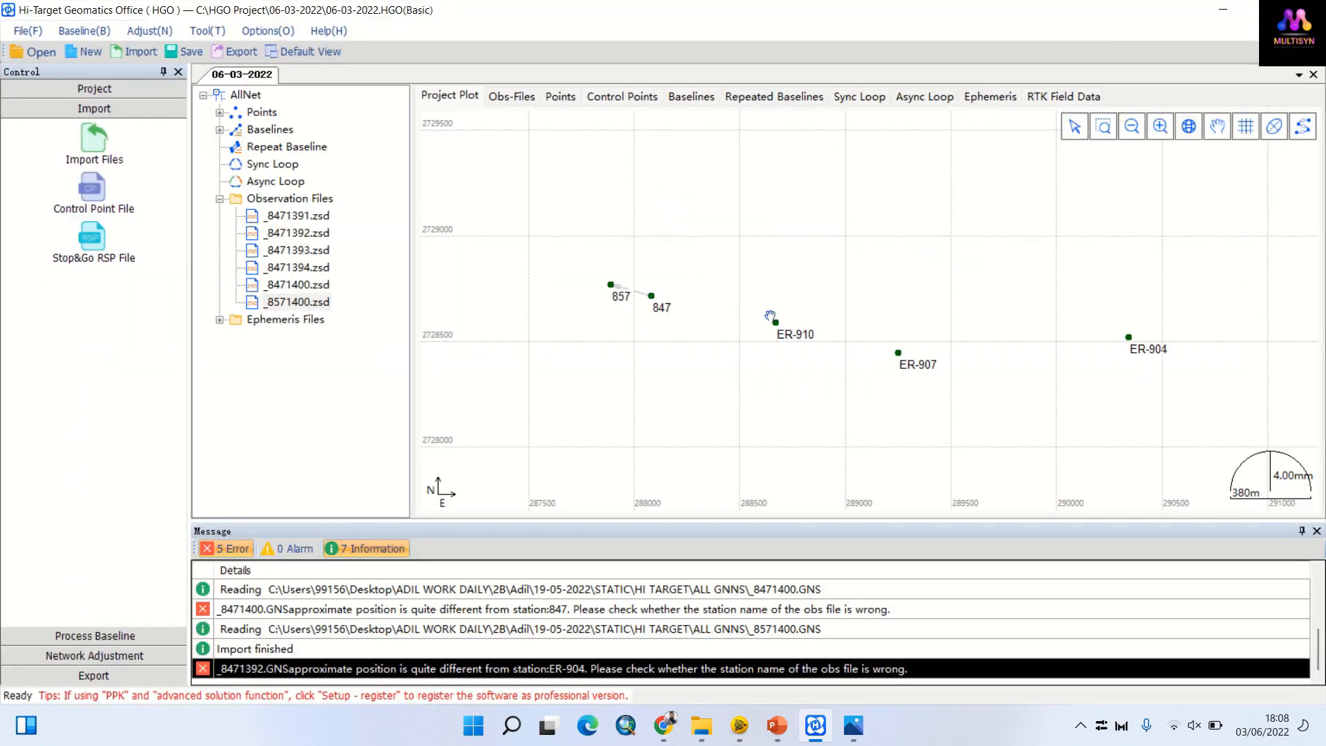
# Step: Export the project's observation files as RINEX files
pyautogui.click(108, 676)
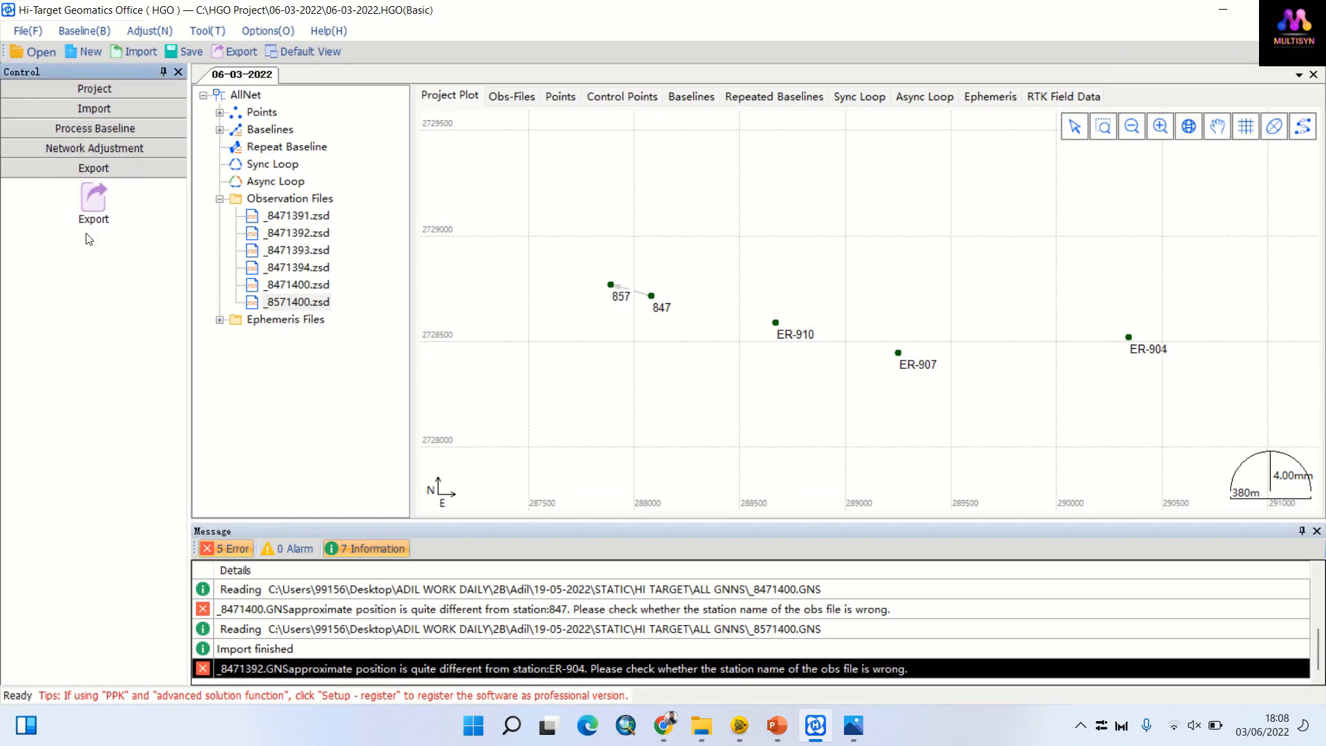
pyautogui.click(93, 201)
pyautogui.click(819, 262)
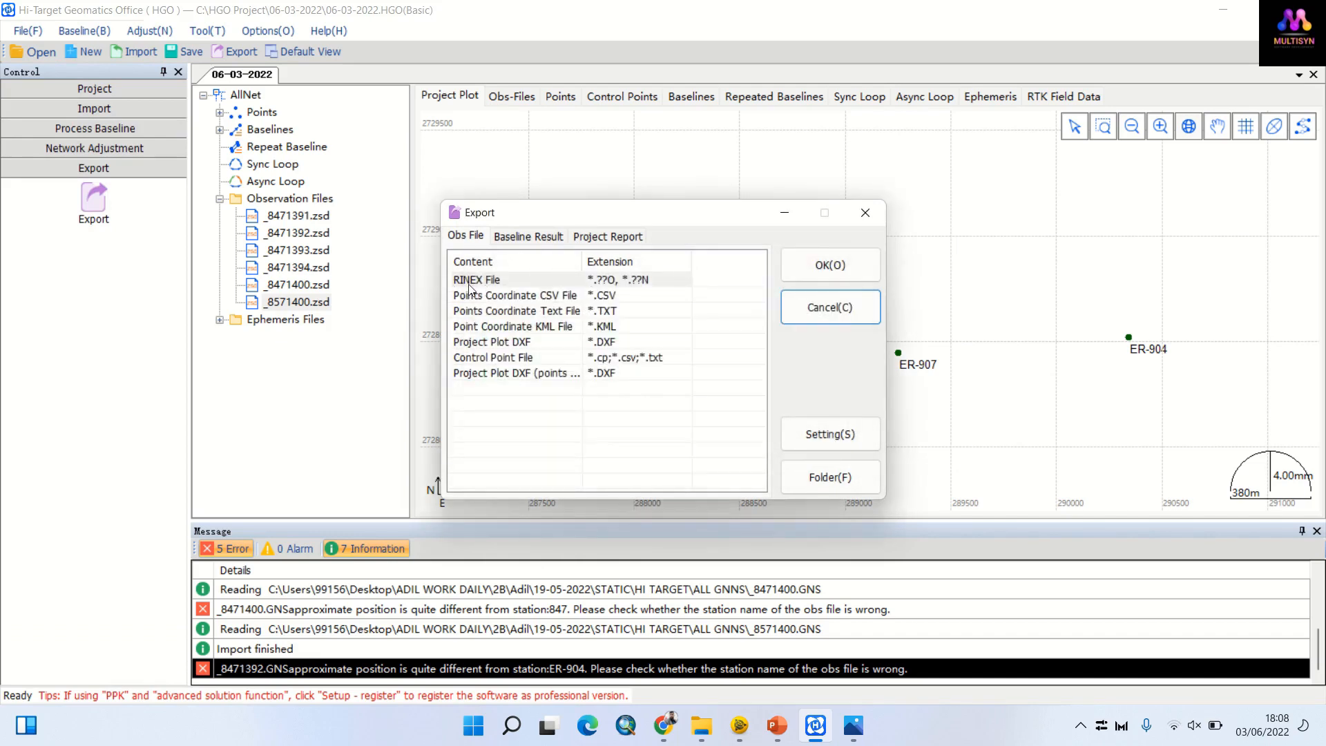
# Step: Open the Rinex export folder of project 06-03-2022 and copy all the .22o and .22p files in it
pyautogui.click(833, 482)
pyautogui.moveTo(843, 521); pyautogui.dragTo(751, 117)
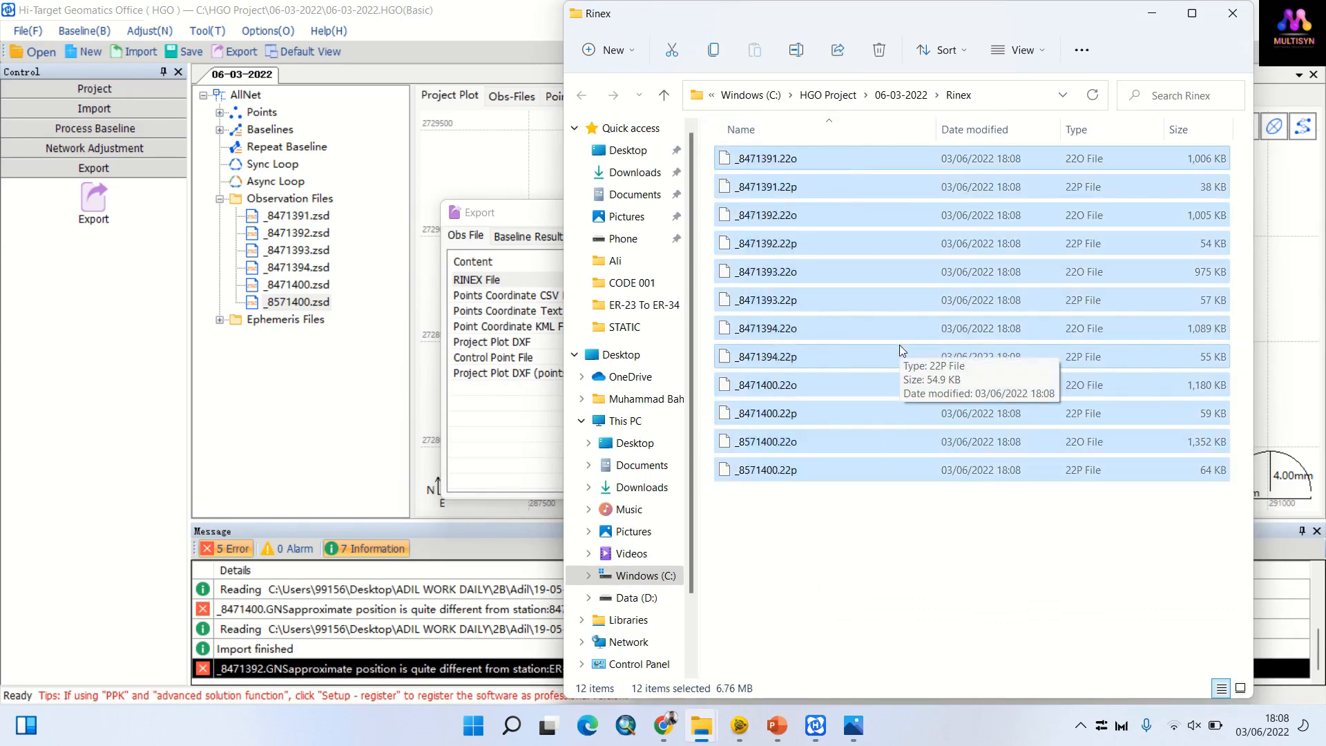
pyautogui.hotkey('ctrl', 'c')
# Step: Switch to the blank Presentation1 in PowerPoint
pyautogui.moveTo(691, 730)
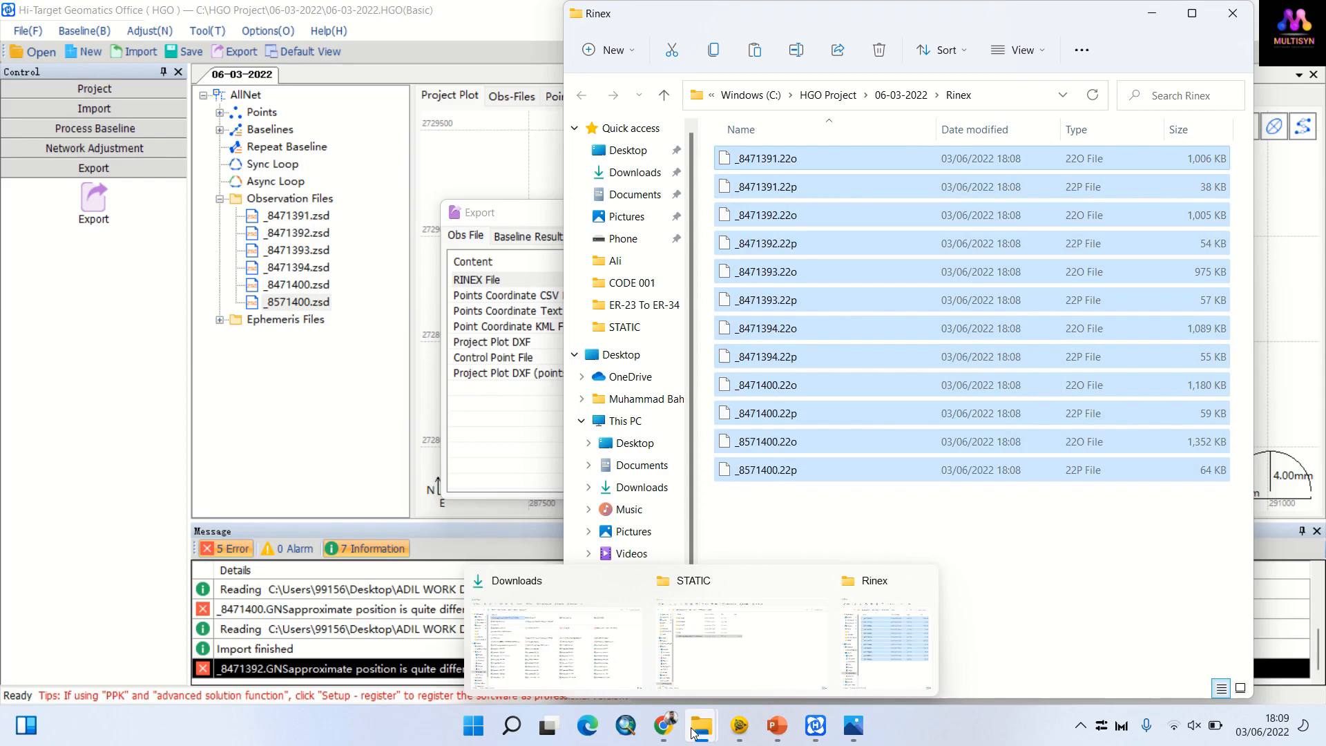
pyautogui.click(777, 726)
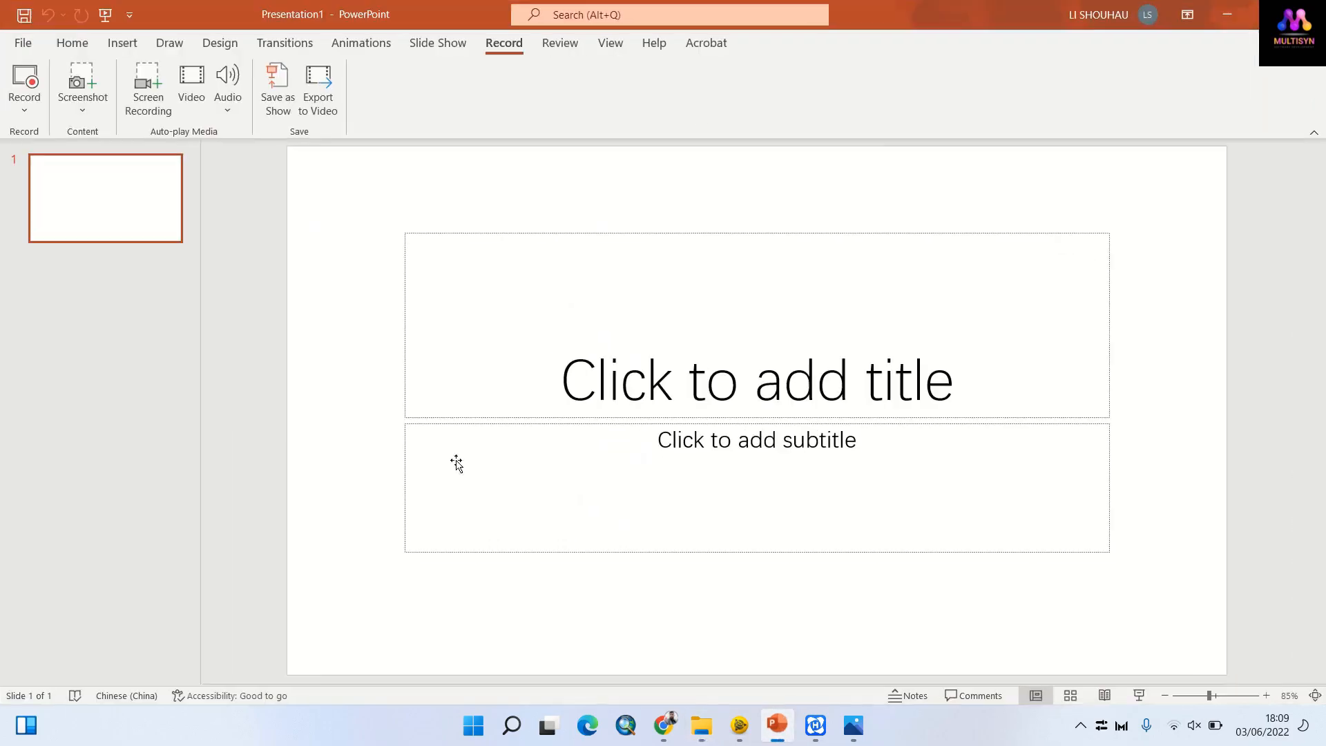